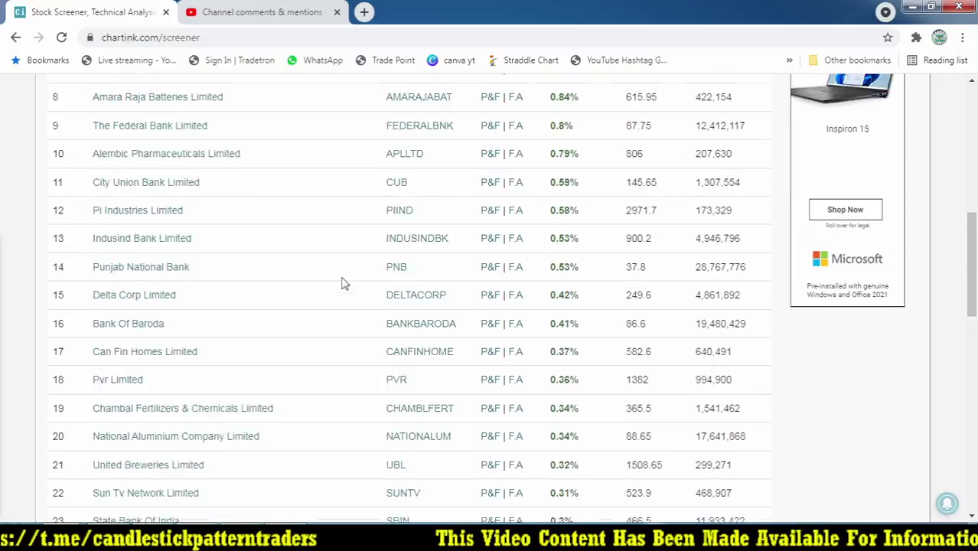
scroll(161, 299, "up", 1)
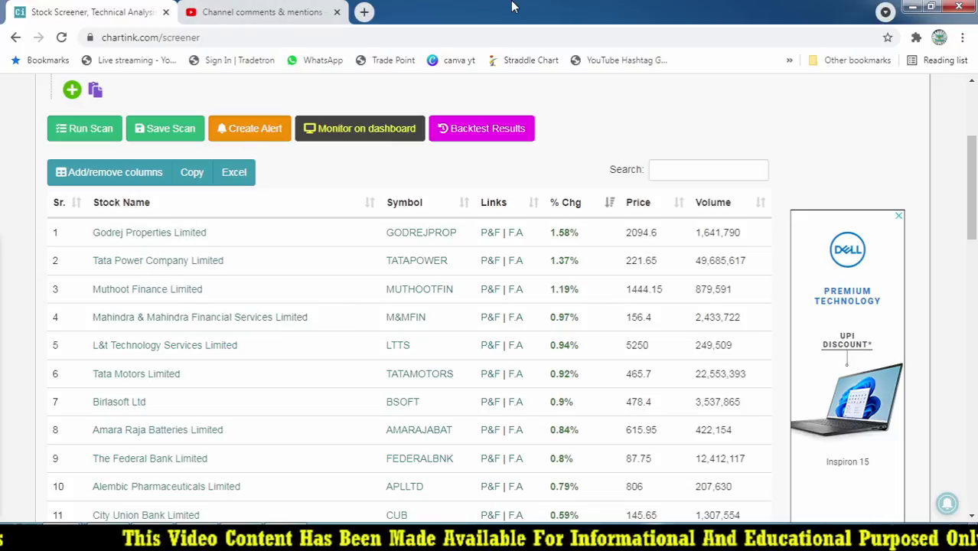
Dock TradingView as a browser tab and load the zoomed-in GODREJPROP daily chart.
left_click_drag(229, 65, 229, 12)
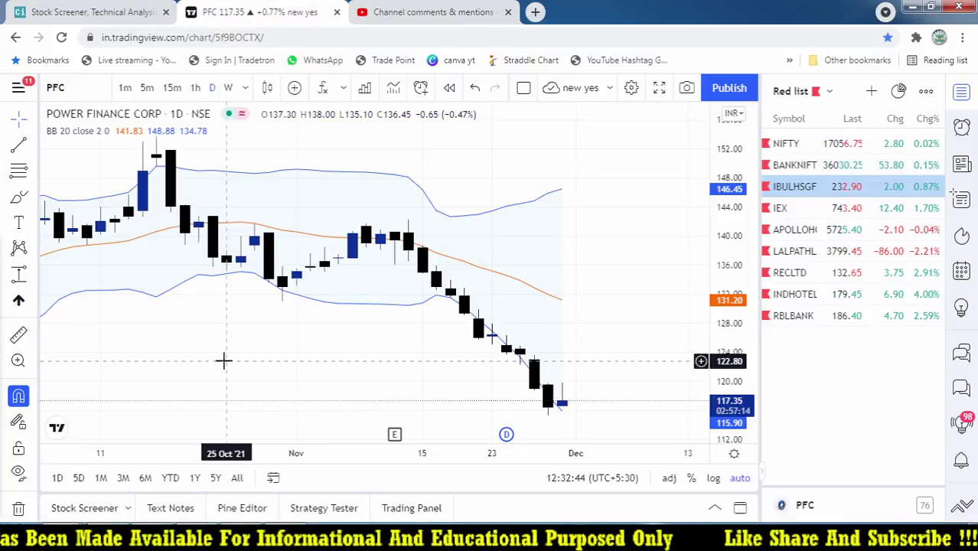
type("GOD")
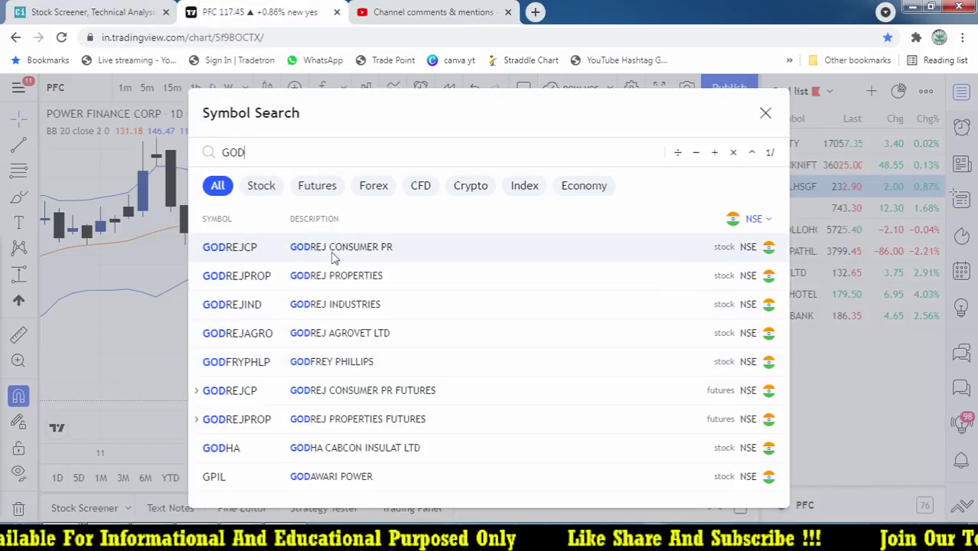
left_click(335, 276)
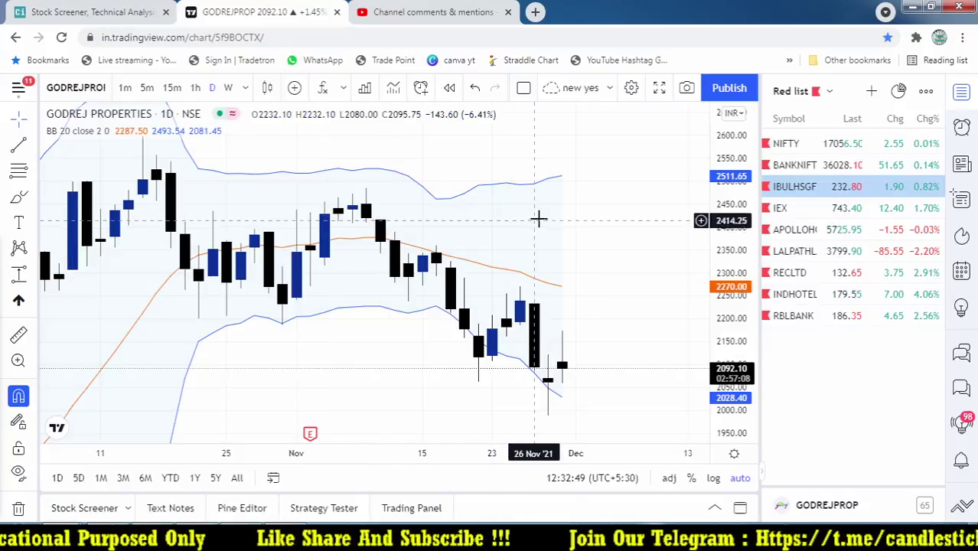
scroll(613, 277, "up", 1)
scroll(613, 277, "up", 1)
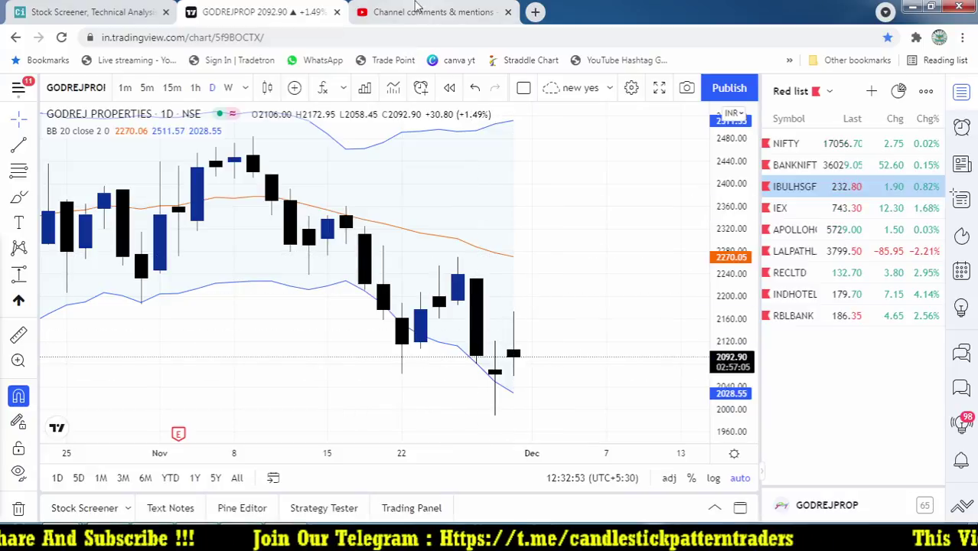
Back in the Chartink screener, start a new filter using the latest Close.
left_click(138, 12)
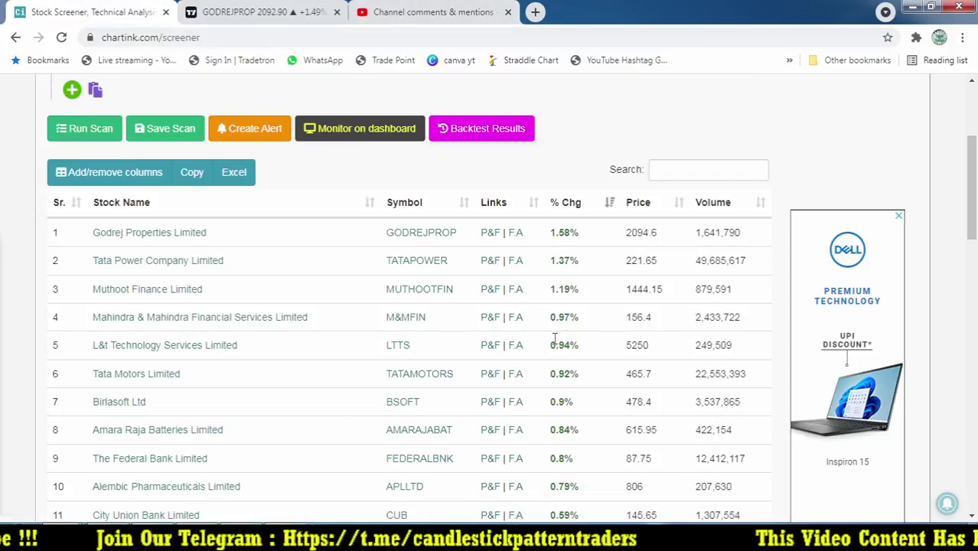
scroll(535, 283, "down", 8)
scroll(530, 273, "up", 8)
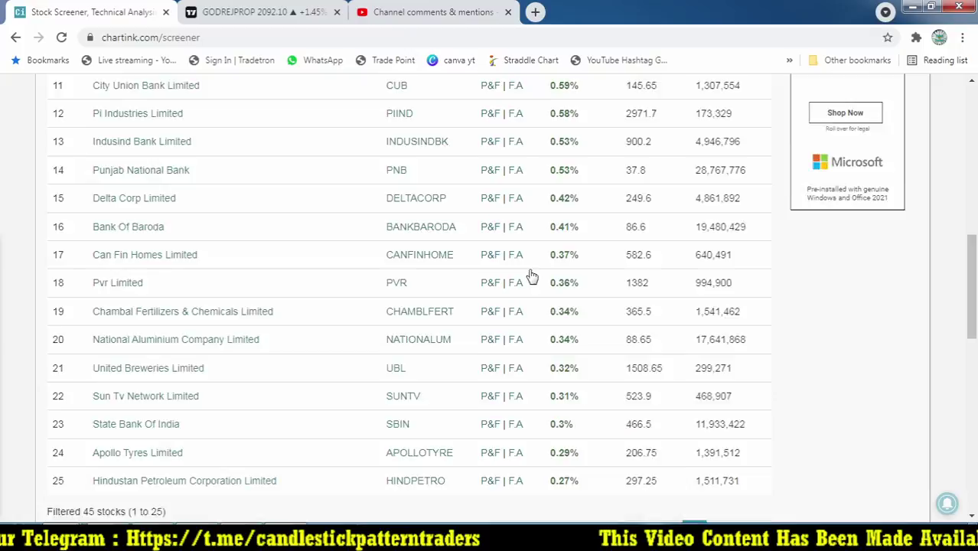
scroll(532, 275, "up", 3)
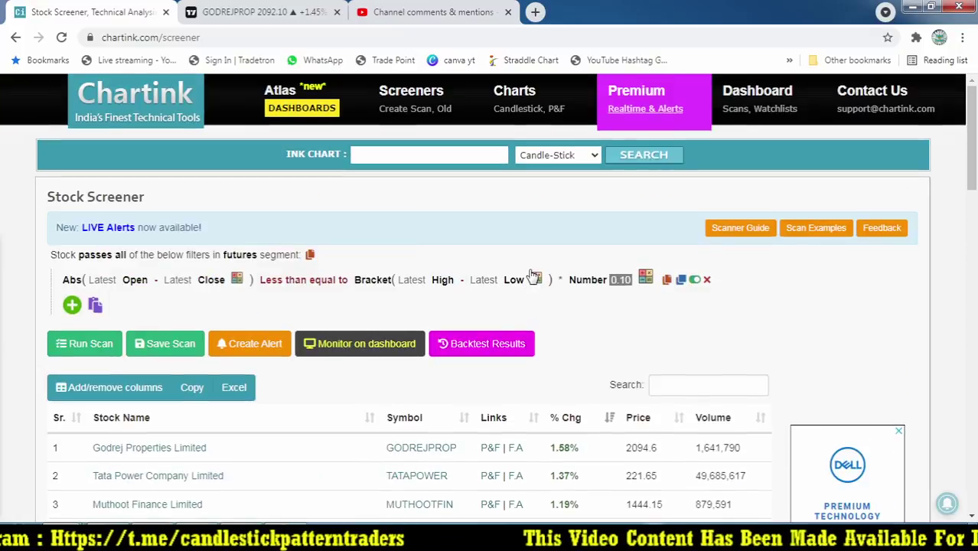
left_click(72, 306)
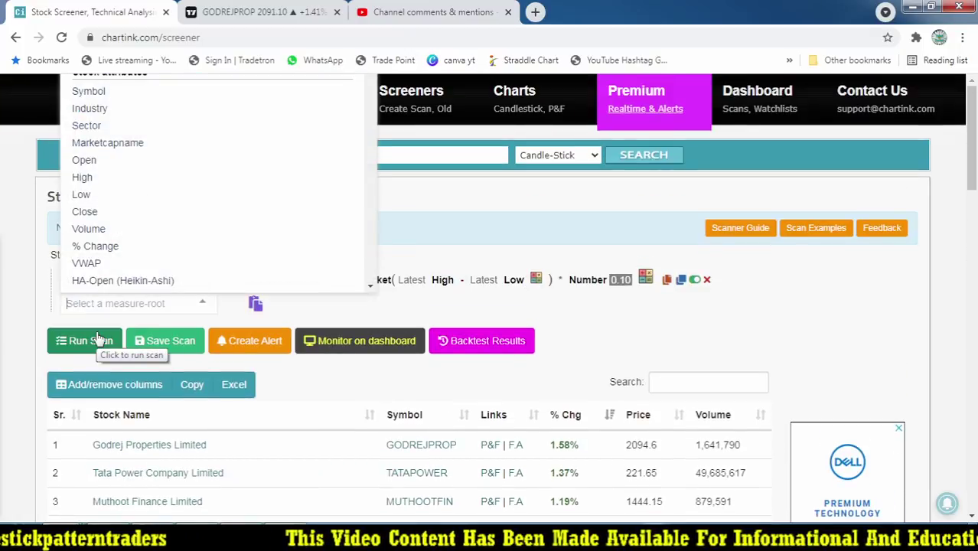
type("CLO")
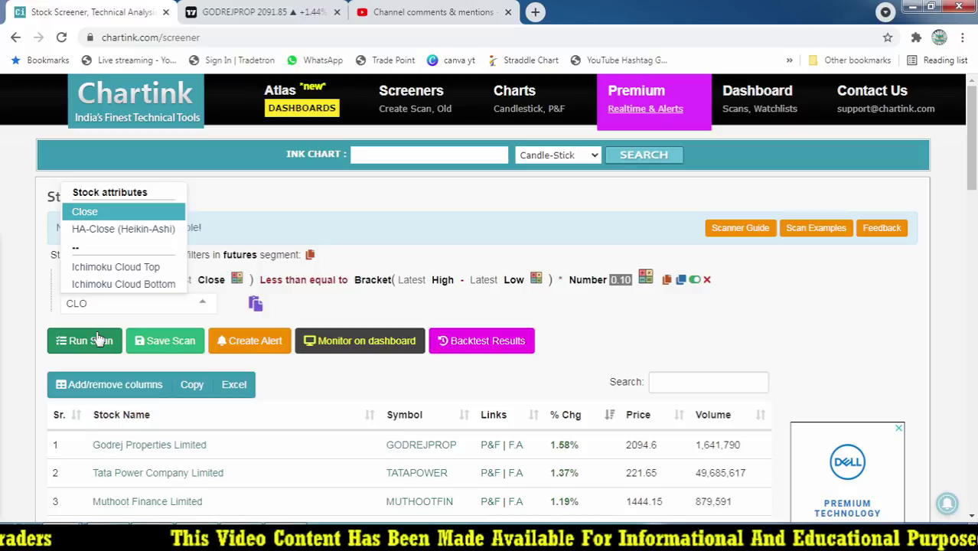
left_click(88, 212)
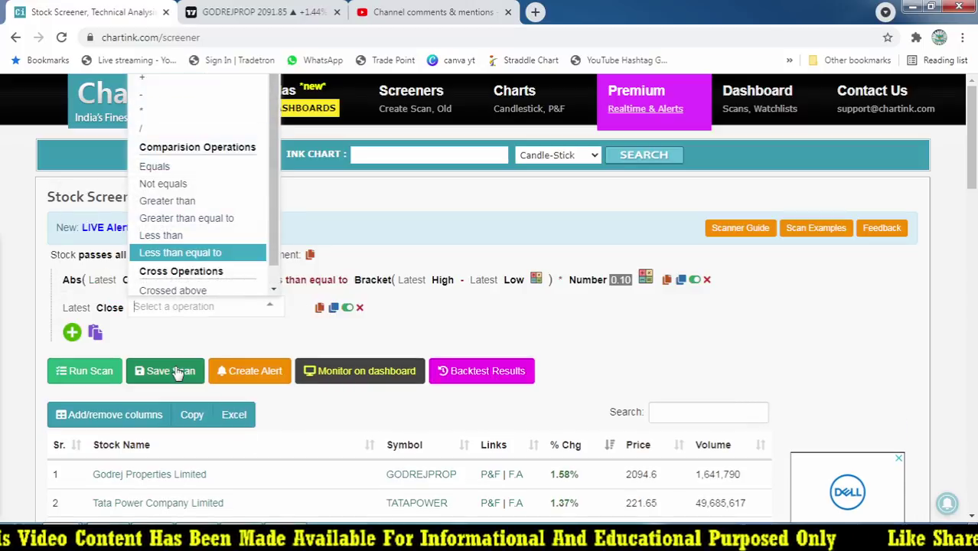
Make the filter Close greater than the number 100 and rerun the scan.
type("G")
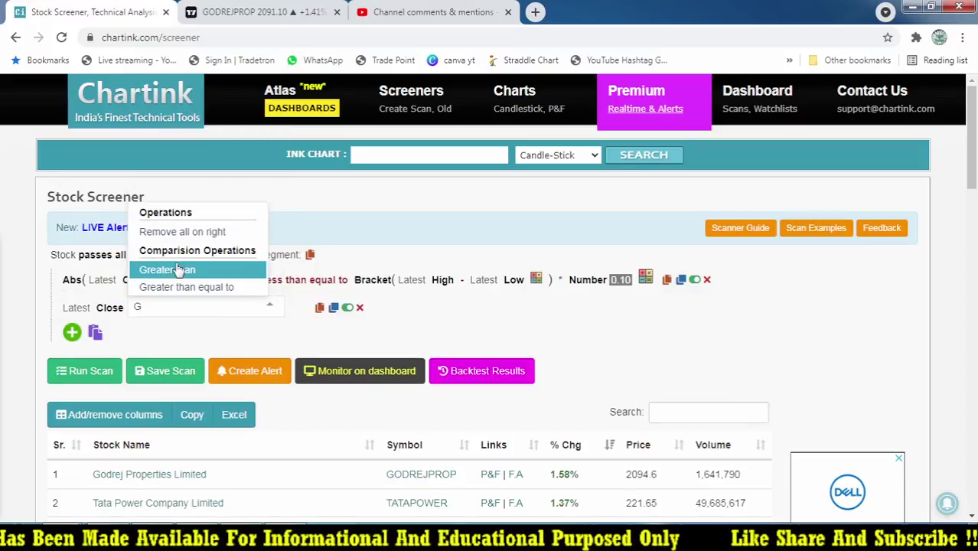
left_click(245, 270)
type("NUMBER")
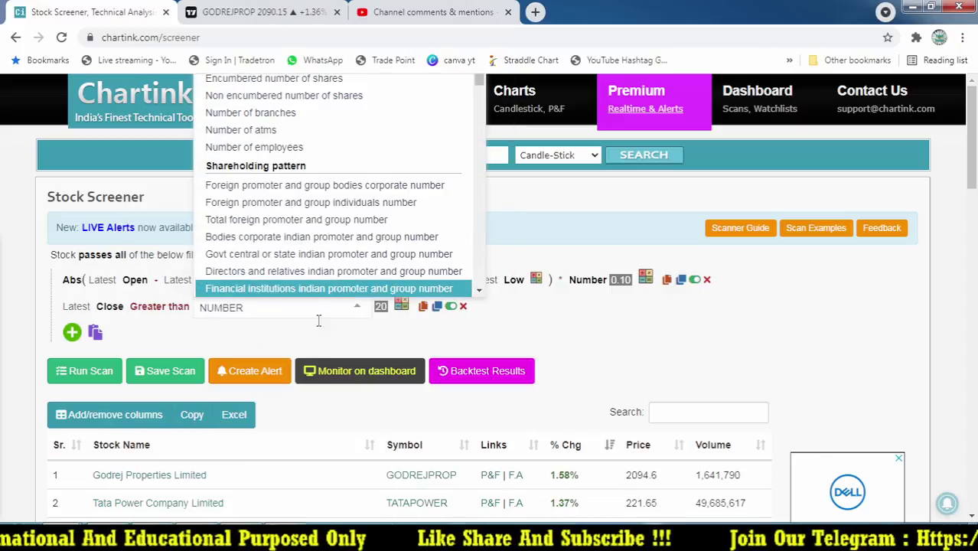
key("Return")
left_click(252, 306)
left_click_drag(251, 307, 224, 320)
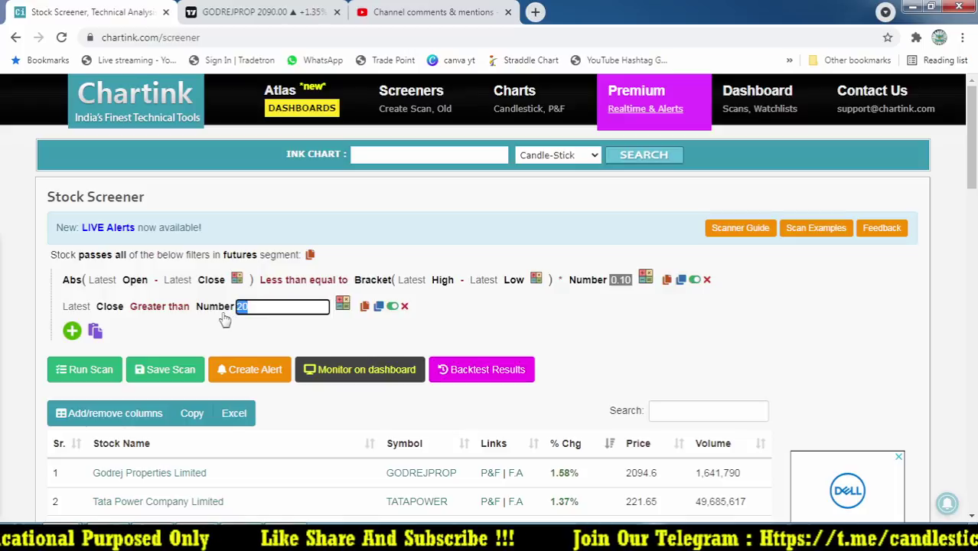
left_click(107, 371)
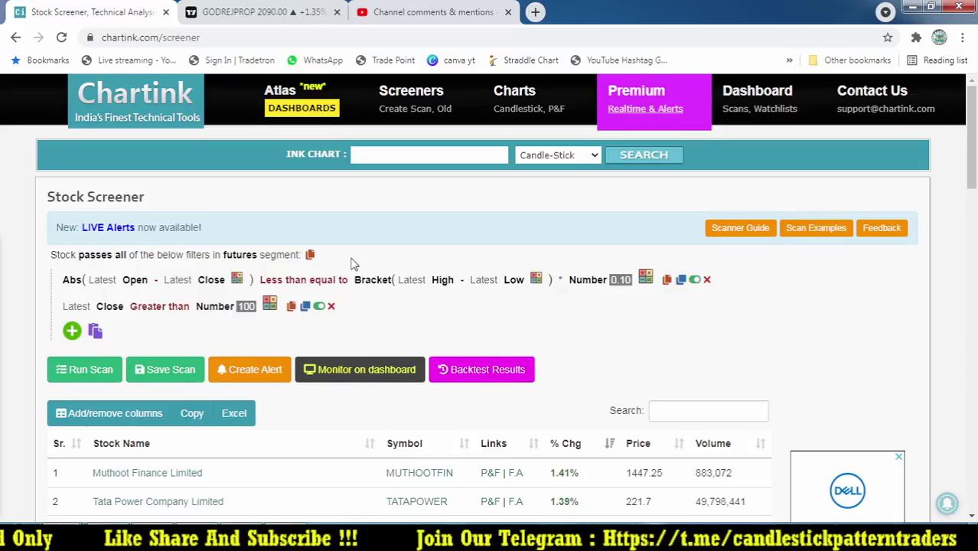
scroll(349, 256, "down", 9)
scroll(351, 261, "down", 1)
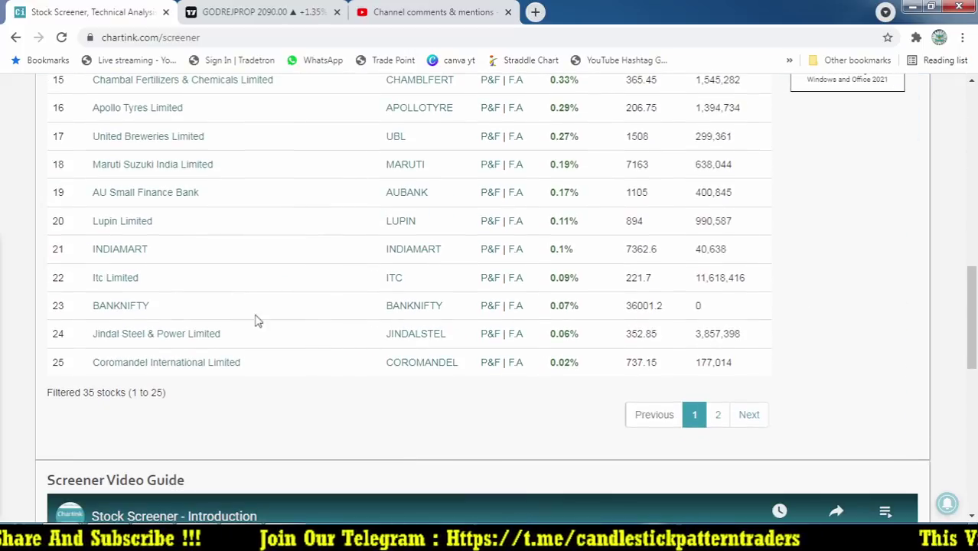
scroll(247, 393, "up", 7)
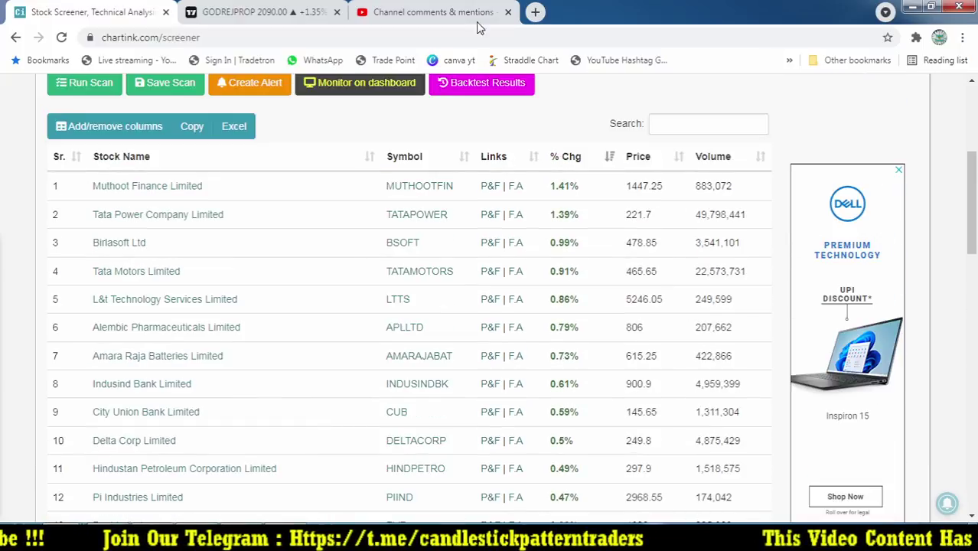
Load the Muthoot Finance (MUTHOOTFIN) chart in TradingView.
left_click(260, 11)
type("MUT")
left_click(351, 250)
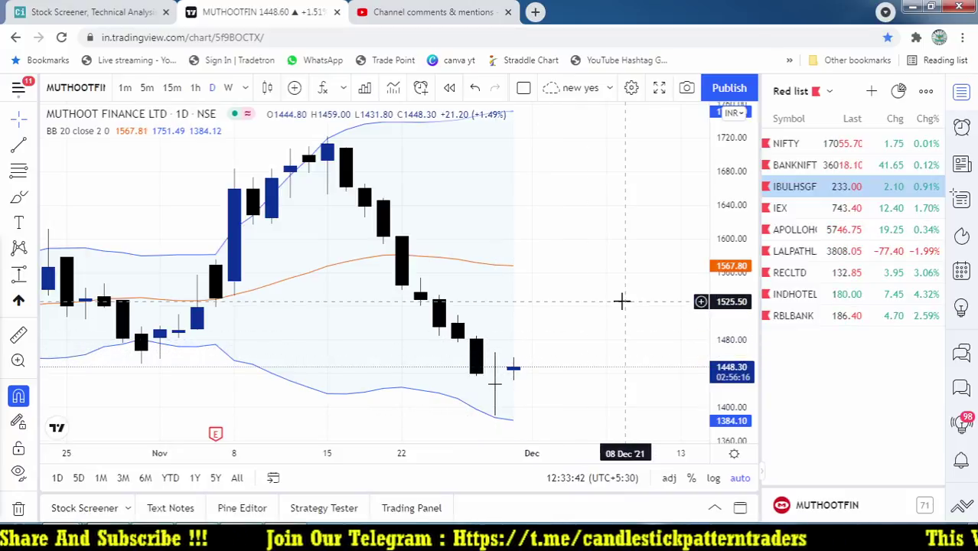
Return to the Chartink screener tab and scroll back up.
left_click(92, 11)
scroll(375, 211, "up", 4)
Add a filter requiring the latest Low greater than the Upper Bollinger band (20,2).
left_click(68, 329)
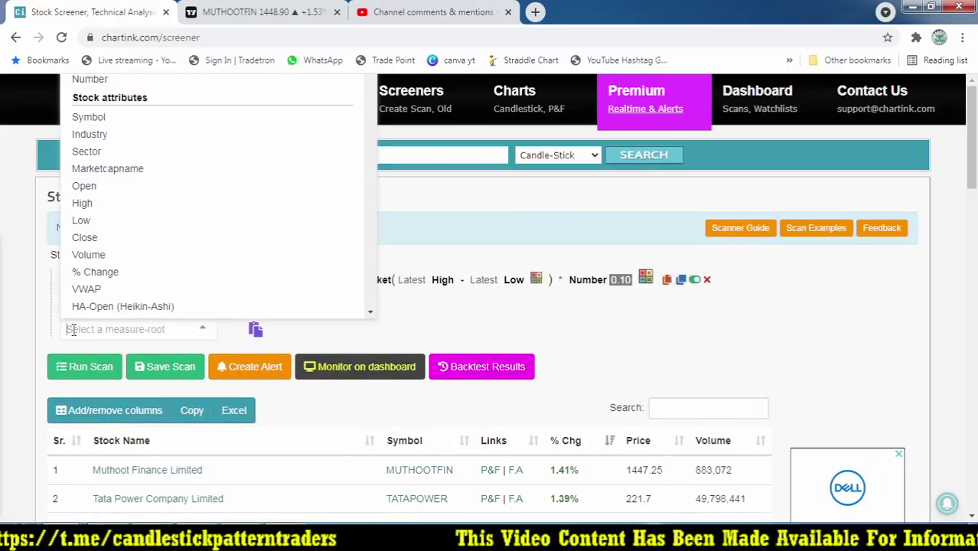
type("LOWE")
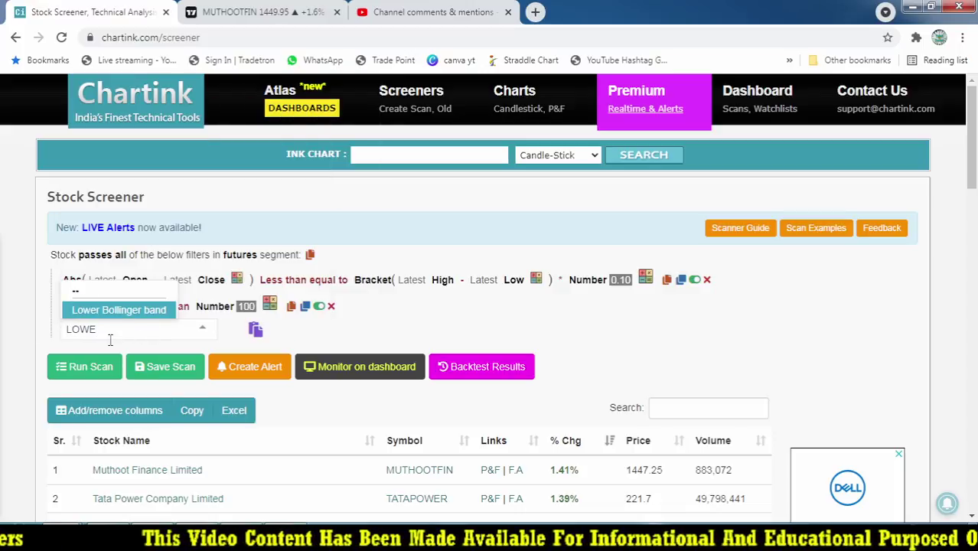
key("BackSpace")
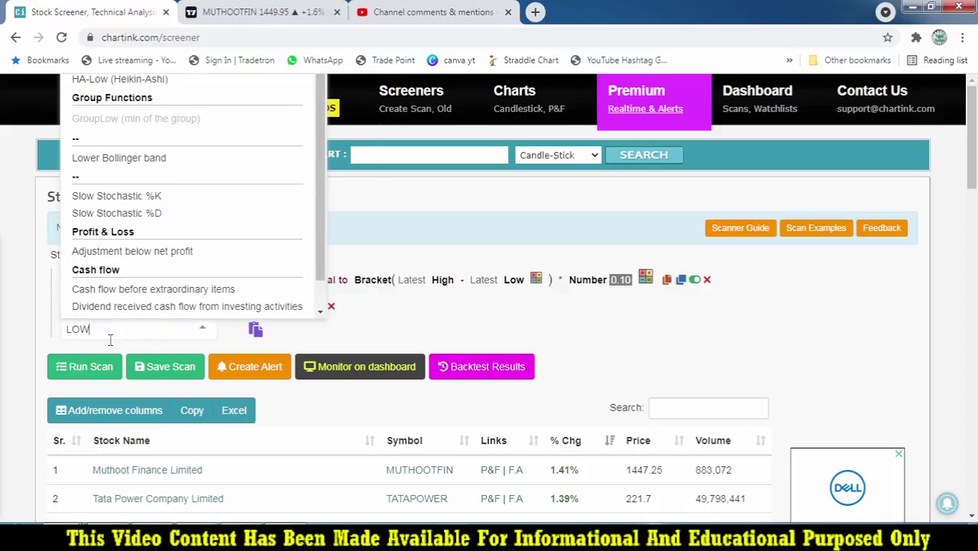
left_click(163, 81)
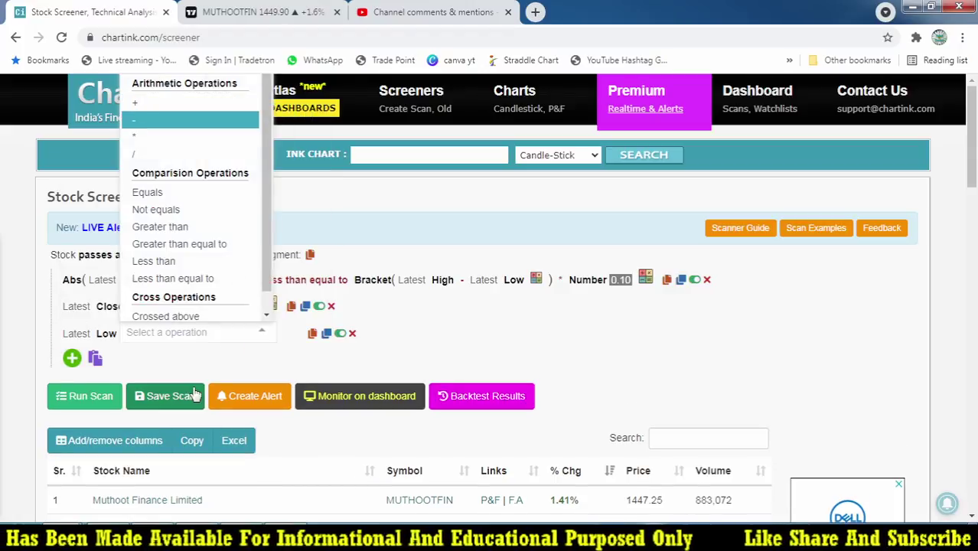
type("GR")
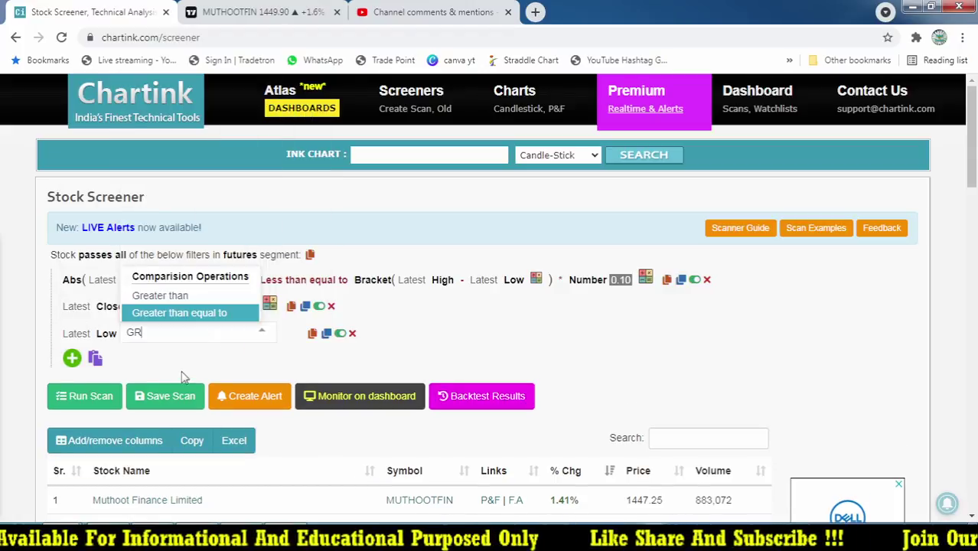
left_click(181, 294)
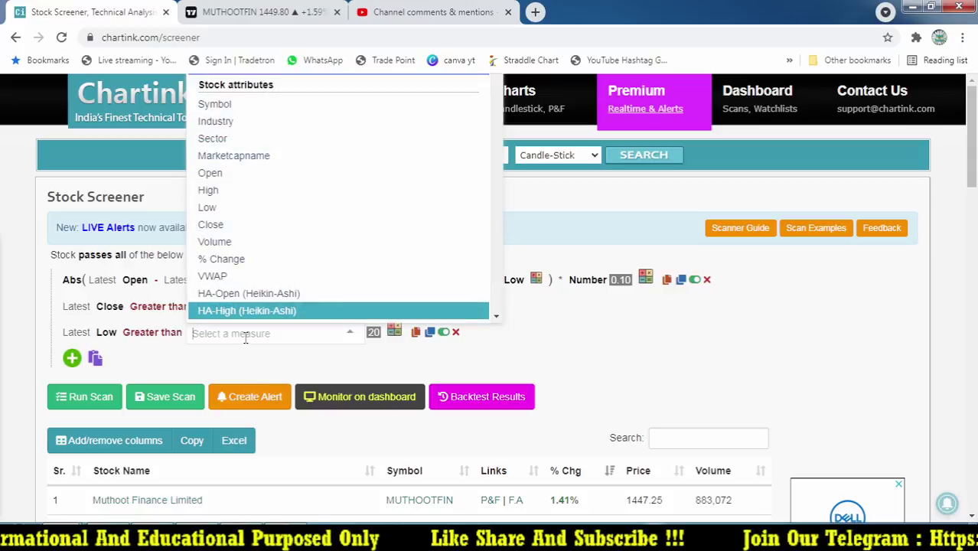
type("UPP")
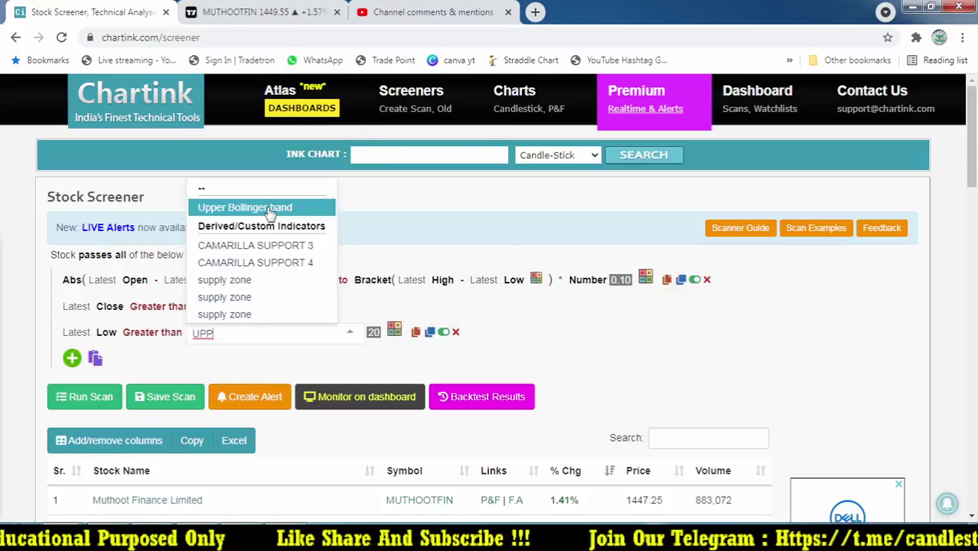
left_click(271, 214)
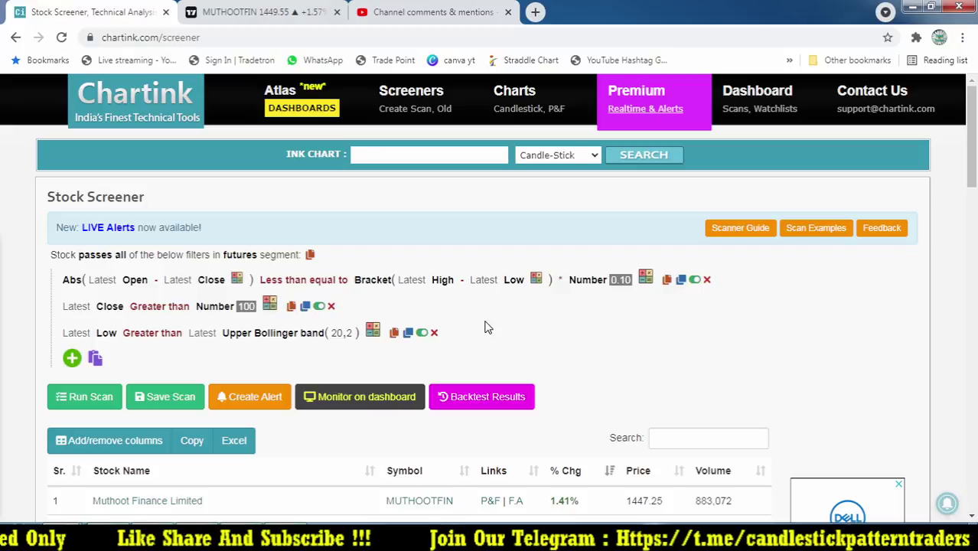
Run the scan with the upper band condition and review the empty results.
left_click(83, 396)
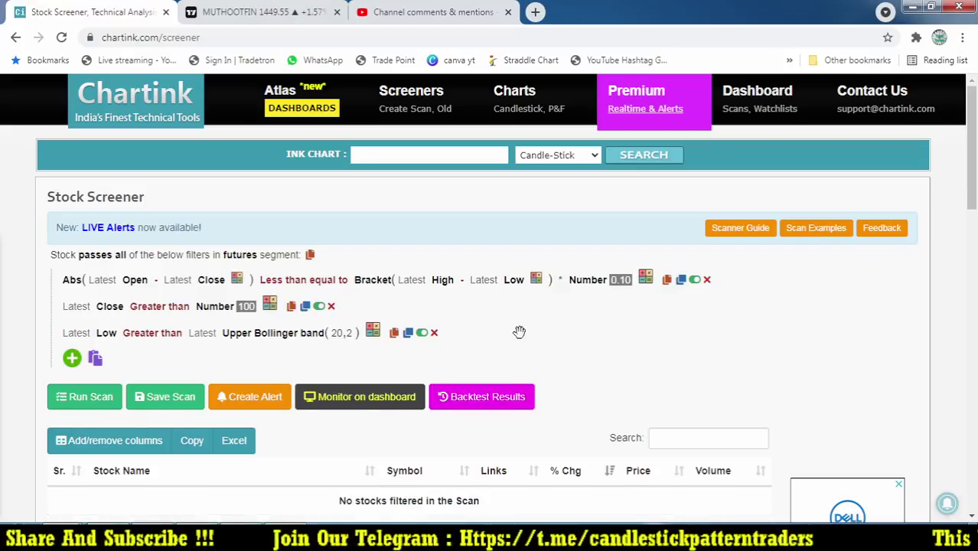
scroll(519, 341, "down", 10)
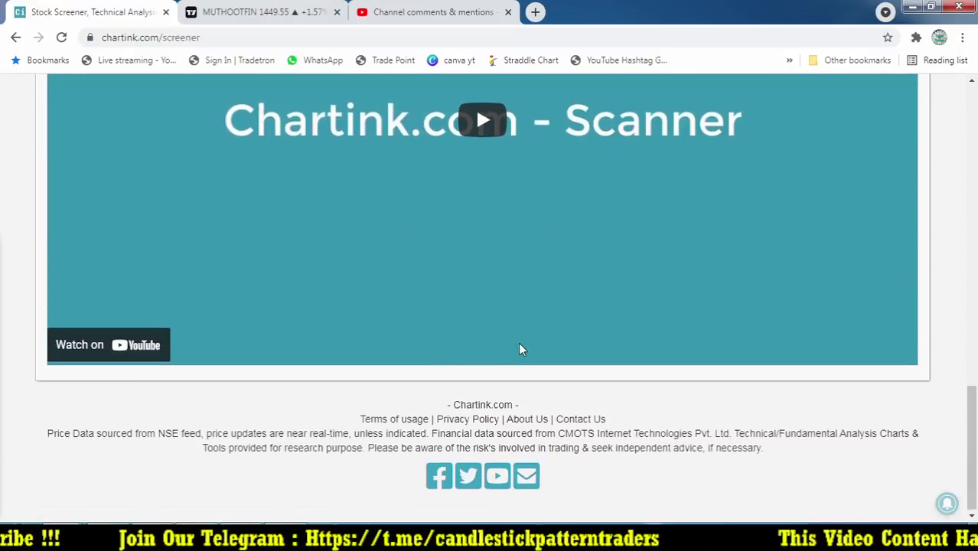
scroll(519, 345, "up", 15)
scroll(519, 347, "down", 4)
scroll(483, 343, "up", 3)
scroll(447, 339, "up", 1)
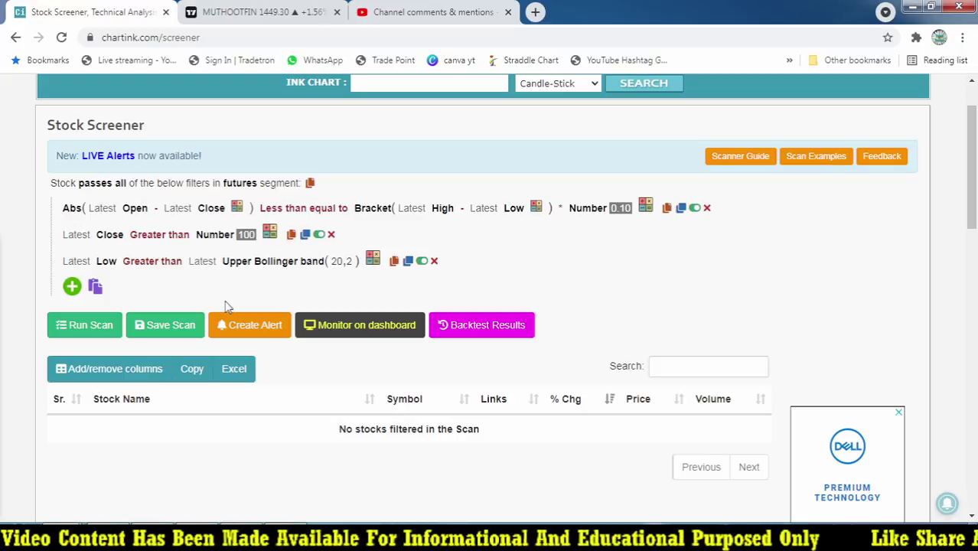
Name the scan 'DOJI ABOVE UPPER BOLLINGER BAND' in the Save Scan form and submit it.
left_click(169, 329)
left_click(146, 130)
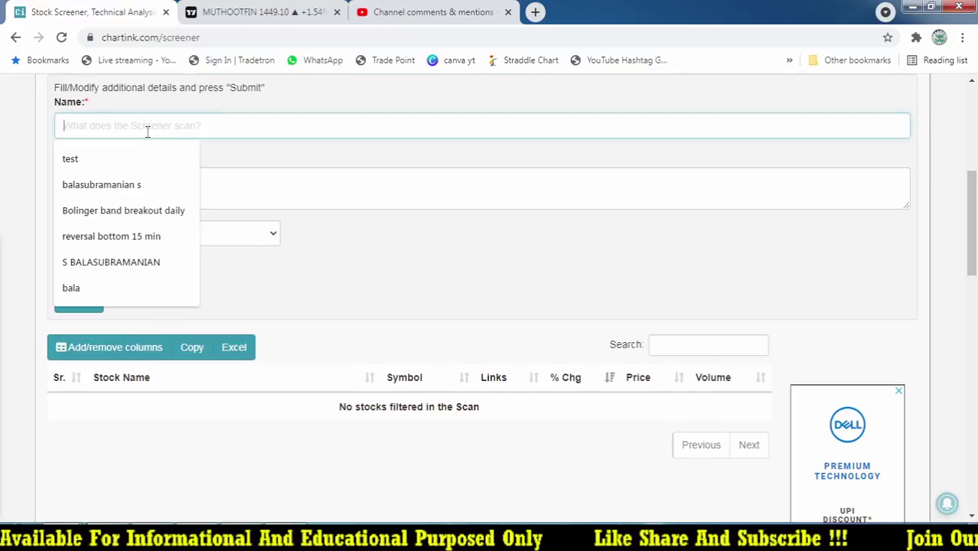
type("DOJI ABOVE UPP")
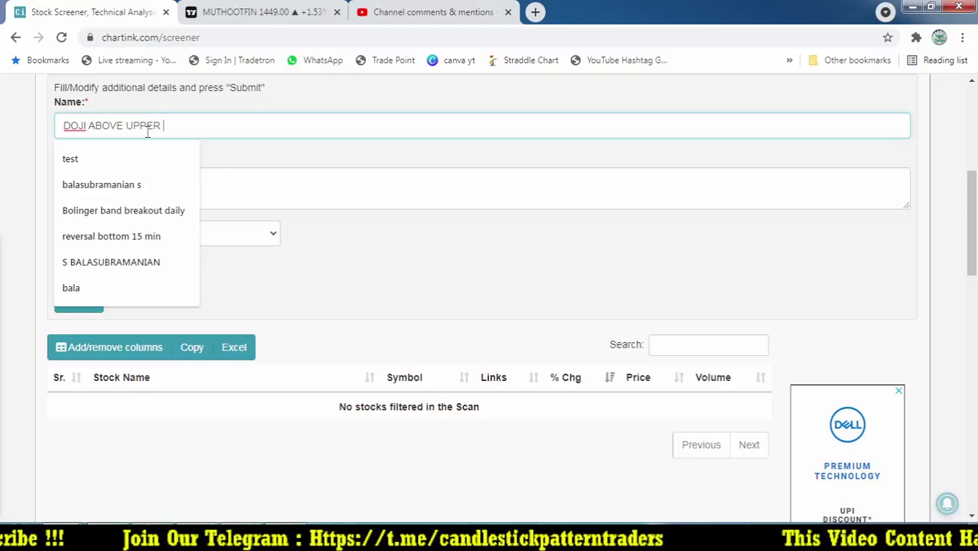
type("ER BAND")
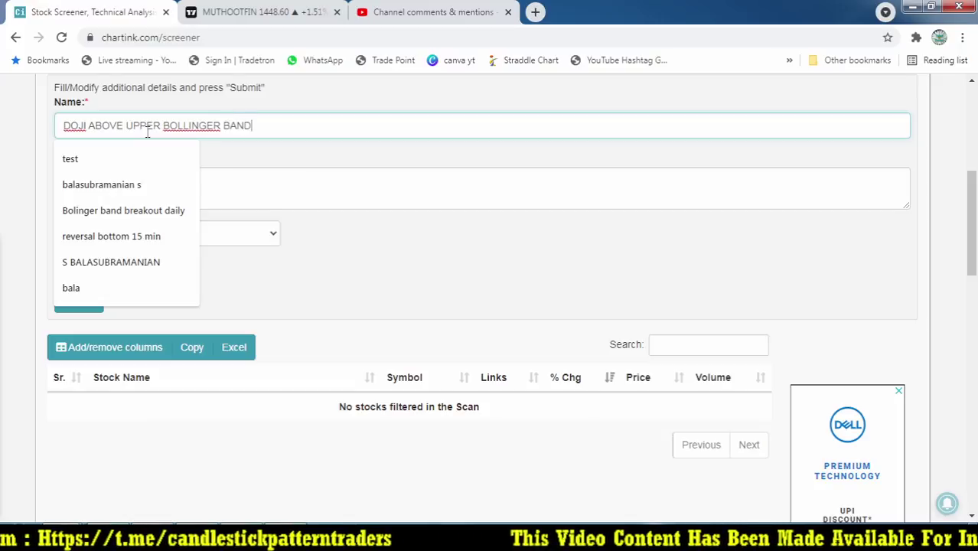
key("Tab")
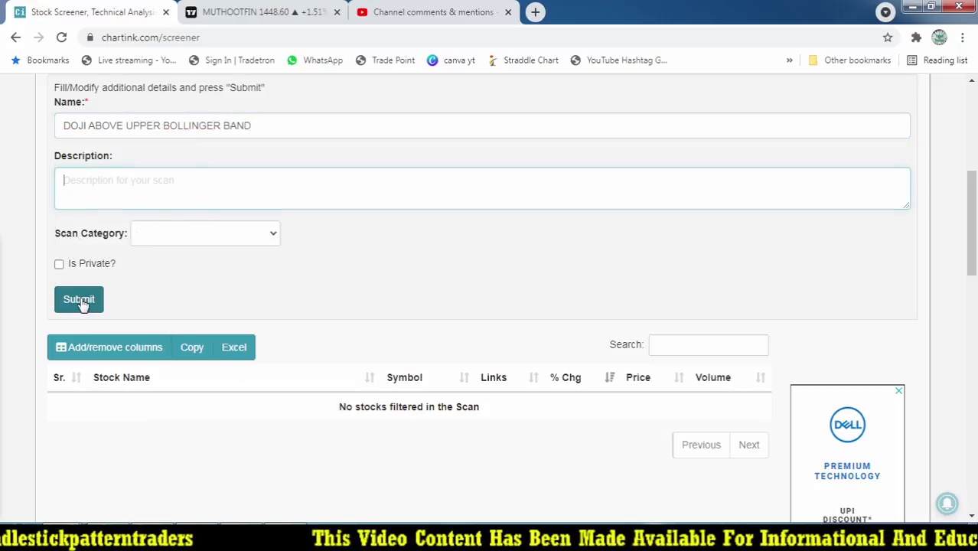
left_click(80, 302)
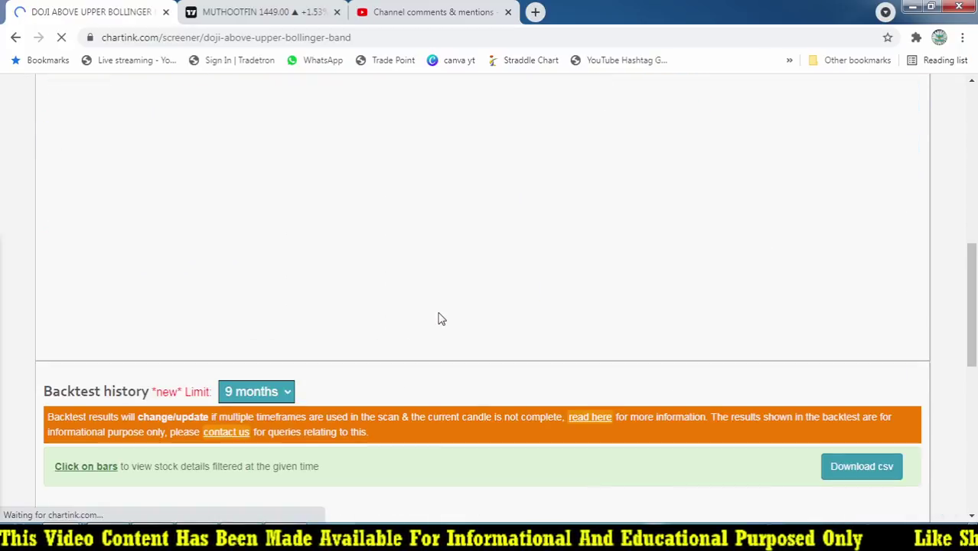
Select the Oct 26 bar in the backtest history to list ICICIBANK, then go to TradingView.
scroll(442, 318, "down", 5)
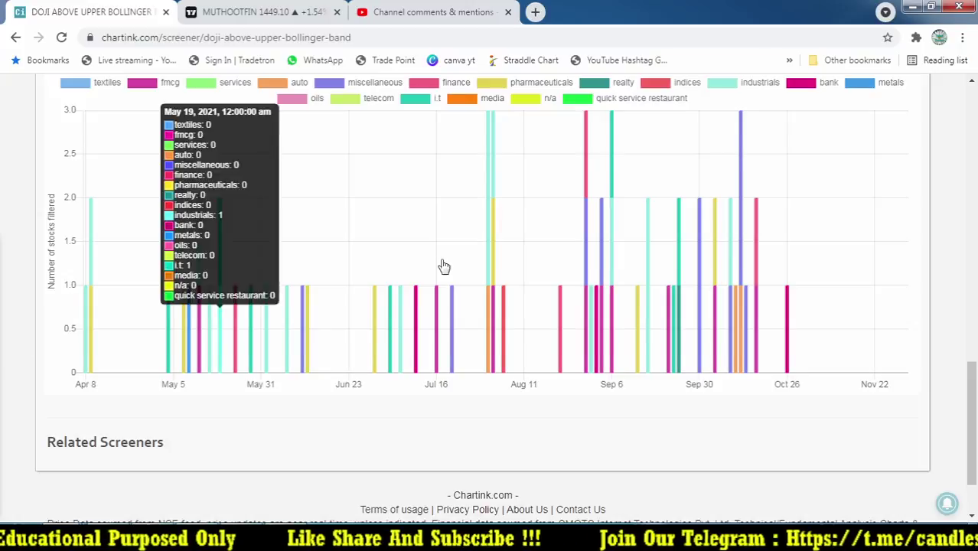
scroll(444, 267, "up", 2)
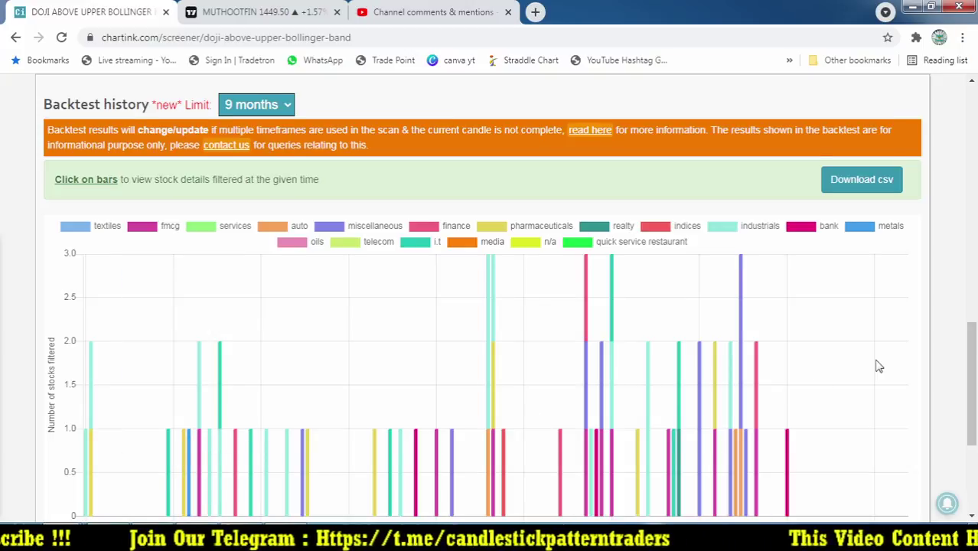
scroll(878, 365, "down", 2)
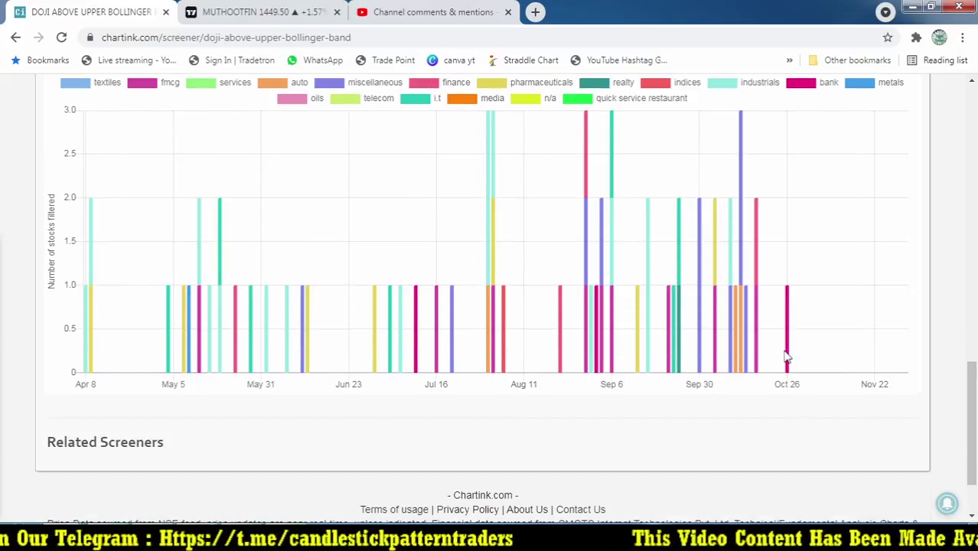
mouse_move(791, 356)
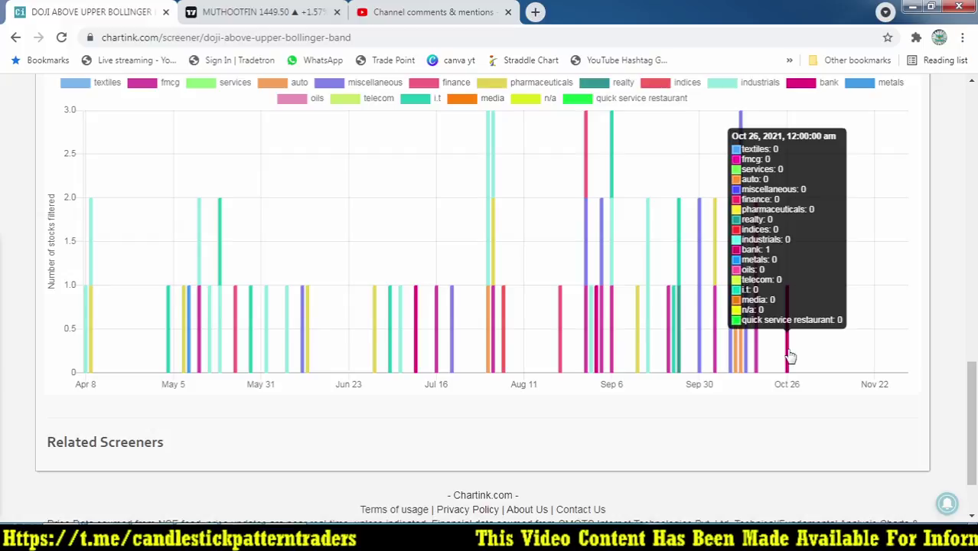
left_click(789, 352)
scroll(633, 424, "up", 1)
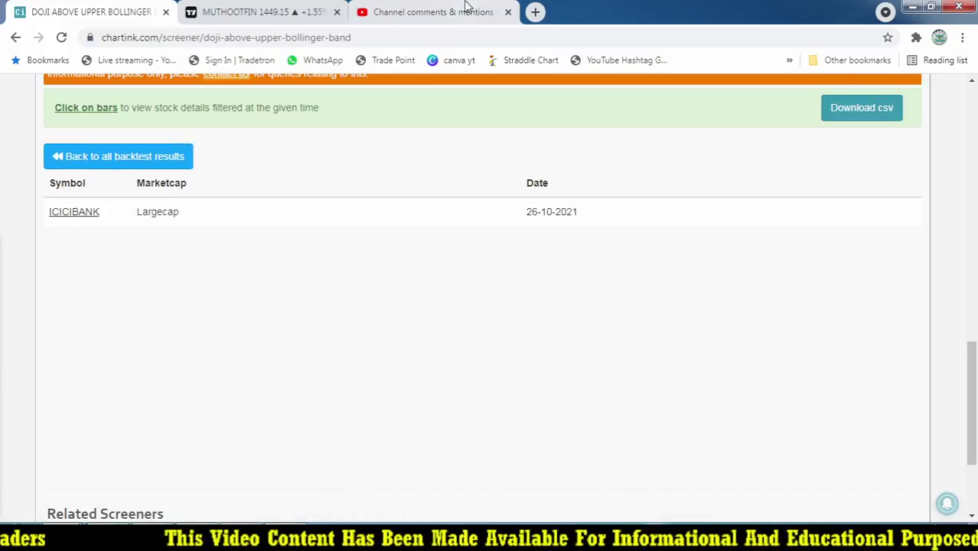
left_click(252, 12)
Switch the TradingView chart from MUTHOOTFIN to ICICIBANK.
scroll(513, 291, "down", 2)
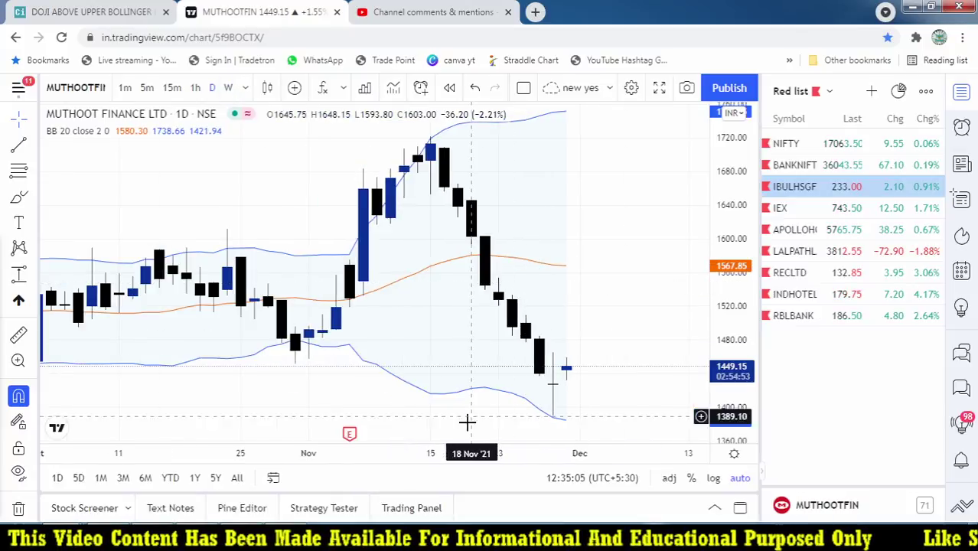
type("ICIC")
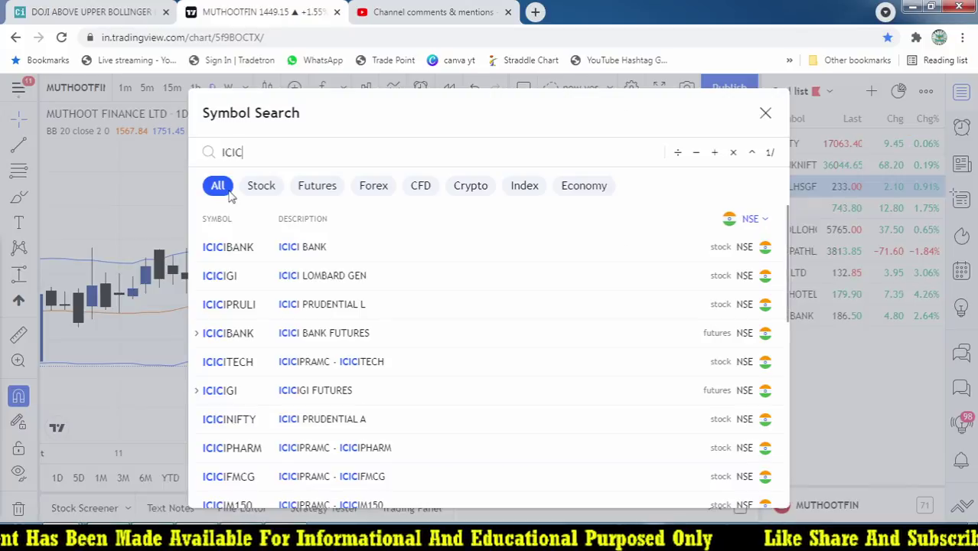
left_click(765, 114)
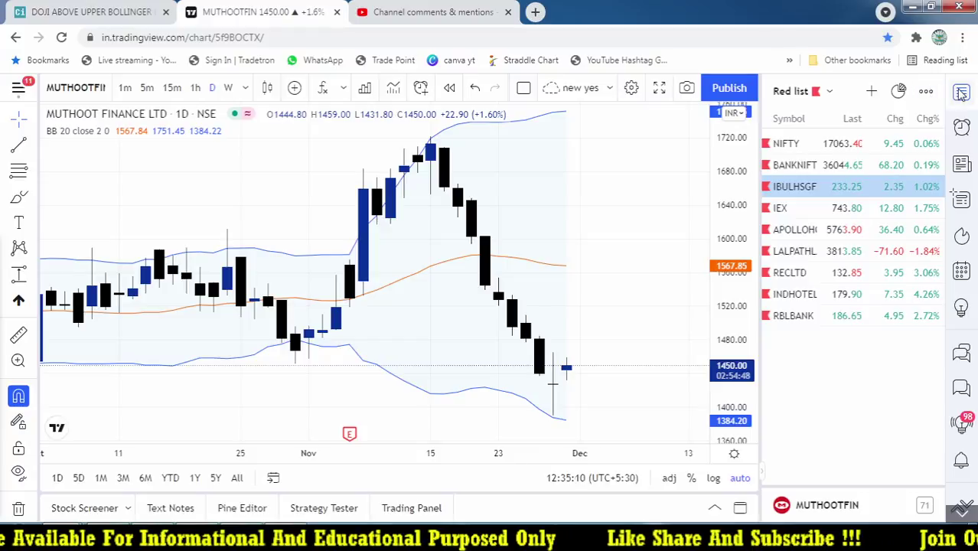
scroll(508, 220, "up", 2)
type("ICICI")
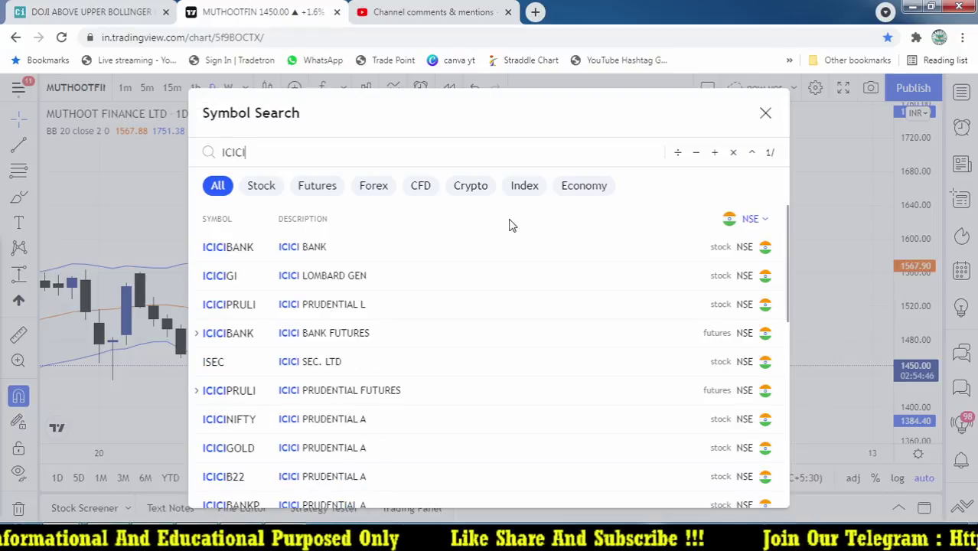
left_click(334, 251)
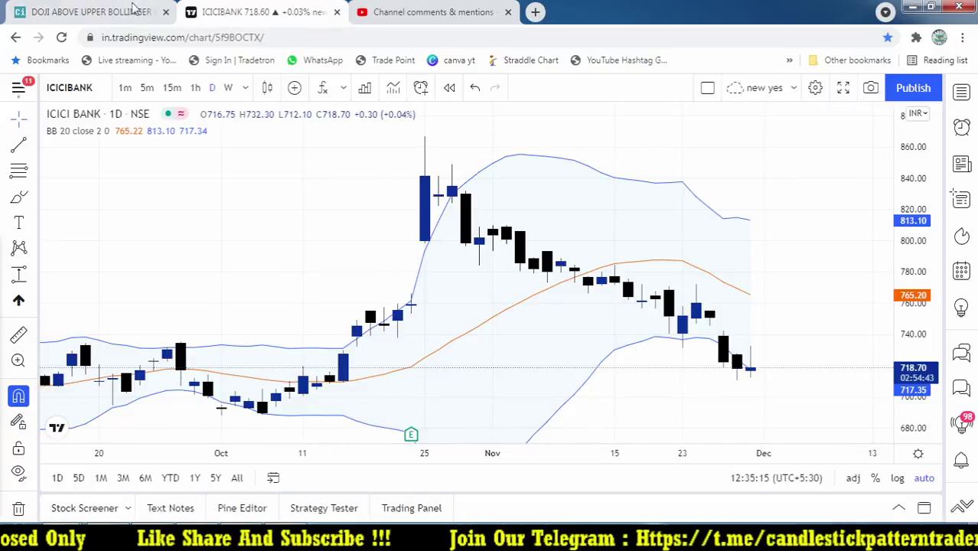
Cross-check the Chartink hit, then zoom the chart to the 26 Oct 2021 candle.
key("ctrl+shift+Tab")
key("ctrl+Tab")
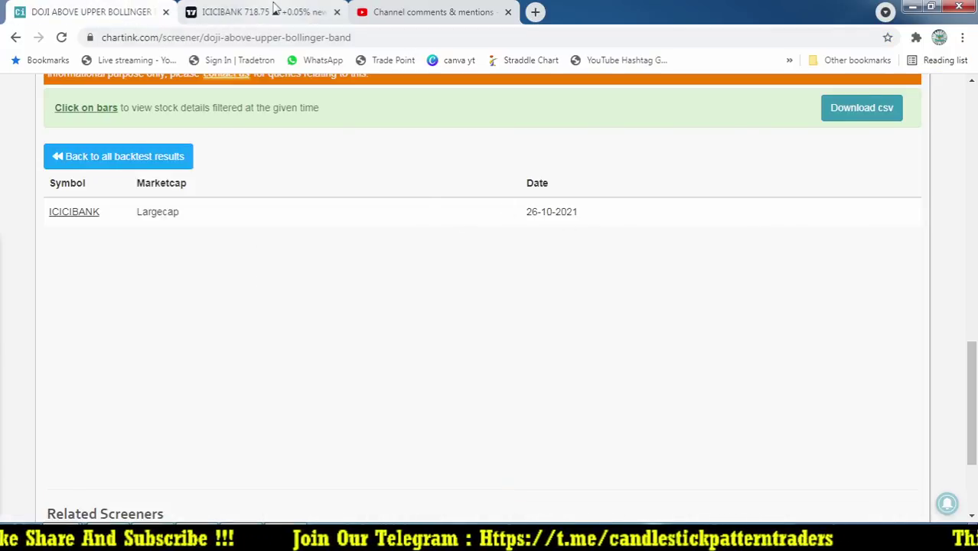
scroll(552, 394, "up", 1)
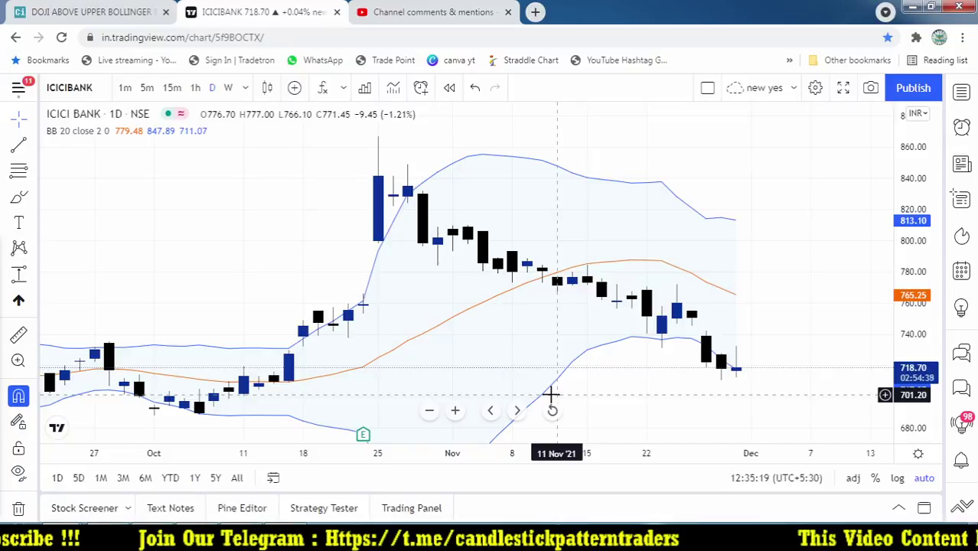
scroll(601, 365, "down", 2)
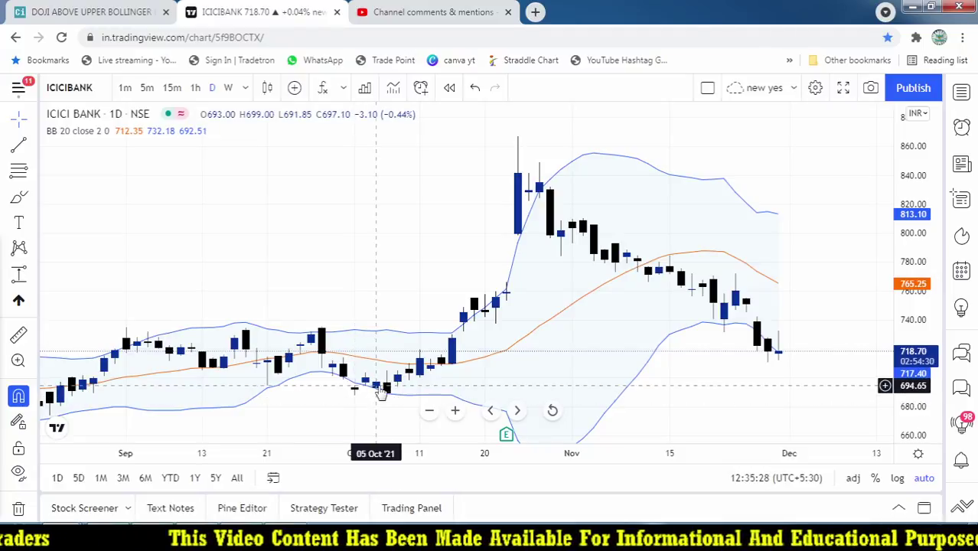
scroll(517, 262, "up", 2)
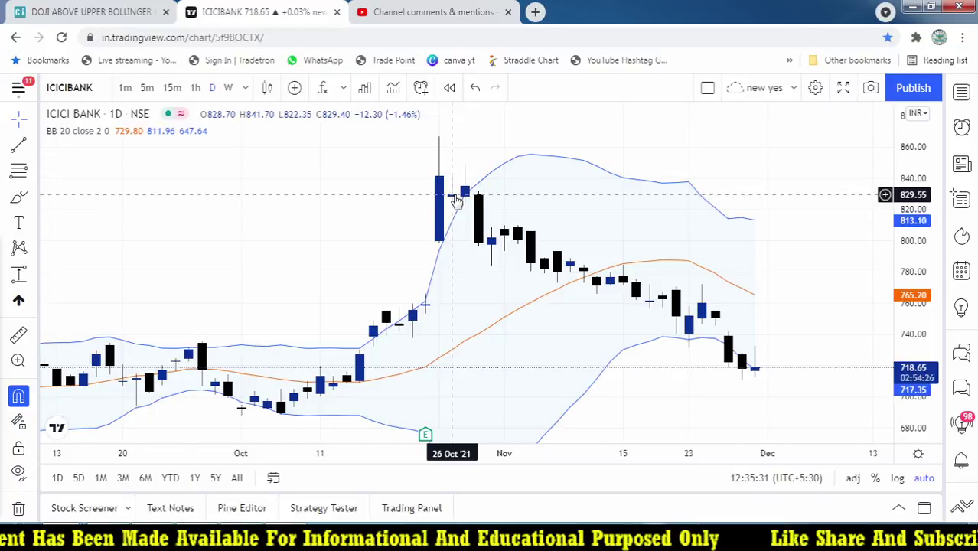
scroll(455, 198, "up", 2)
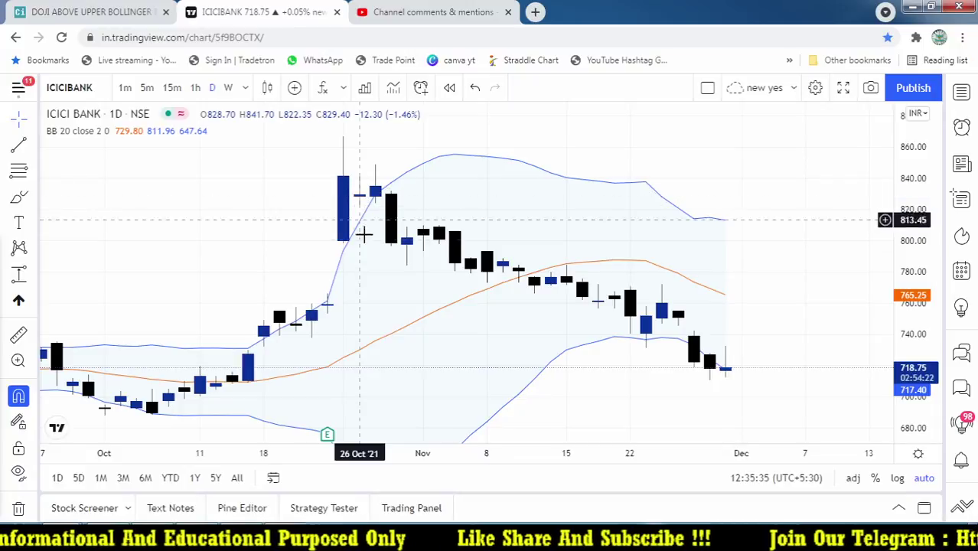
Mark a price zone from the doji's low near 822 up to about 841.
left_click(19, 273)
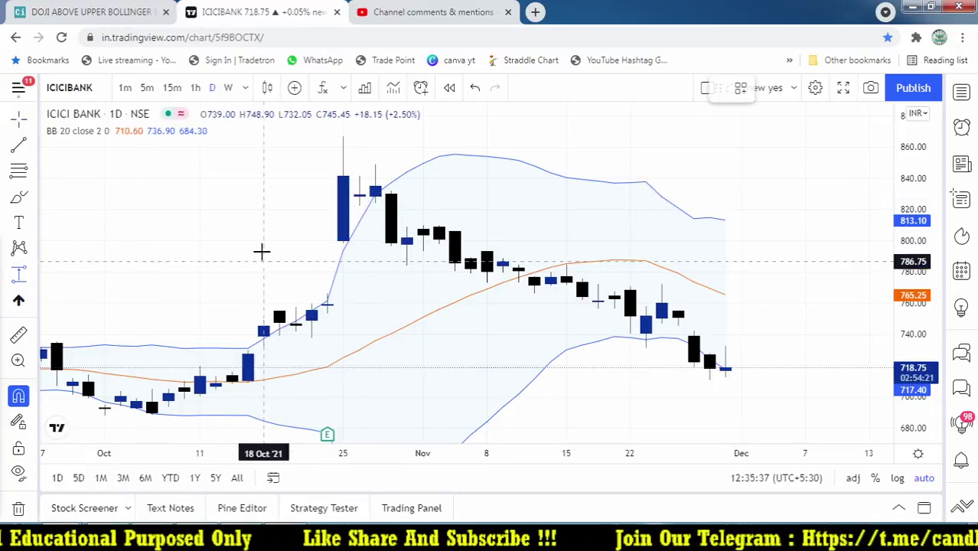
left_click(359, 206)
left_click(359, 177)
left_click(166, 240)
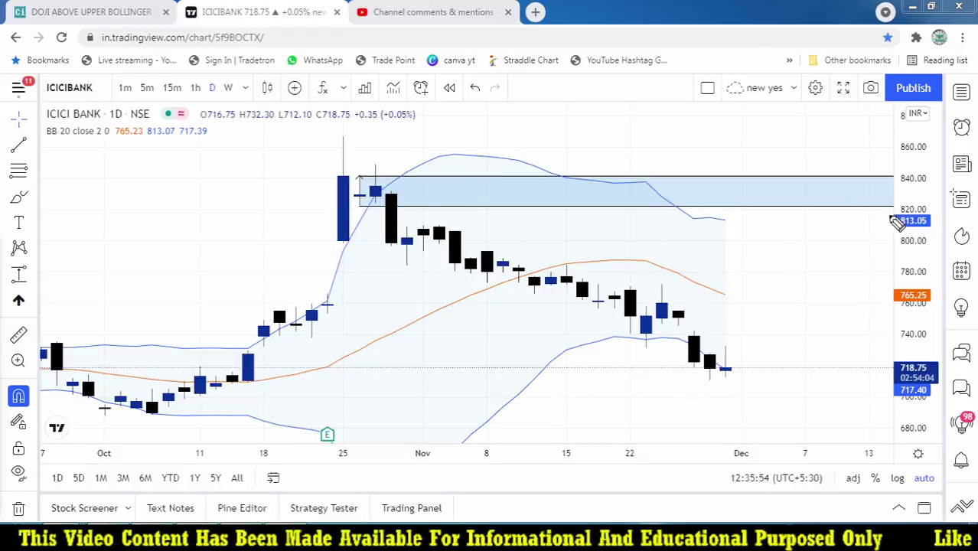
Annotate the chart in pink brush with 822, 840 and 'avoid' notes plus trend lines.
left_click_drag(816, 245, 842, 217)
mouse_move(808, 157)
left_mouse_down()
mouse_move(823, 164)
mouse_move(840, 153)
mouse_move(815, 182)
left_mouse_up()
left_click_drag(810, 259, 853, 233)
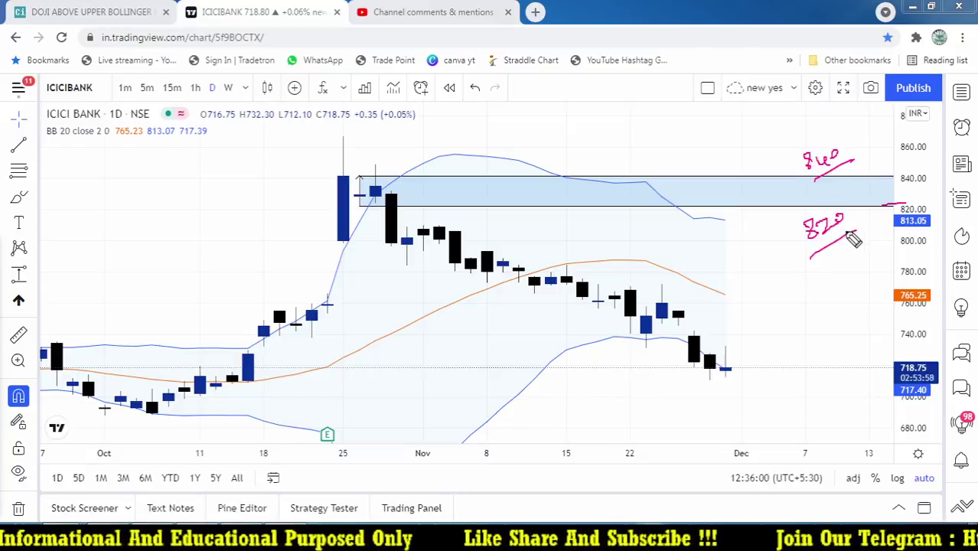
mouse_move(357, 176)
left_mouse_down()
mouse_move(444, 145)
mouse_move(458, 122)
left_mouse_up()
left_click_drag(418, 162, 467, 124)
mouse_move(239, 381)
left_mouse_down()
mouse_move(326, 239)
mouse_move(333, 264)
left_mouse_up()
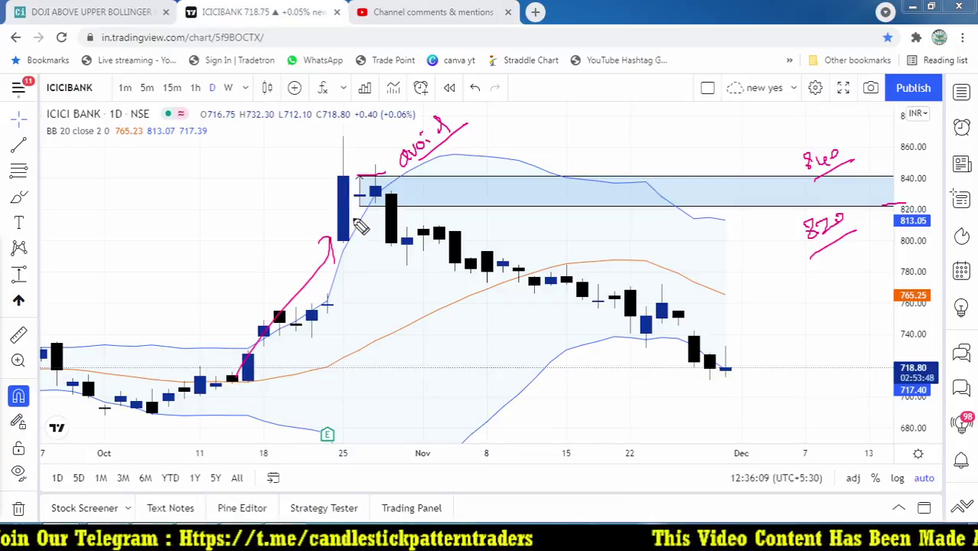
left_click_drag(363, 214, 419, 212)
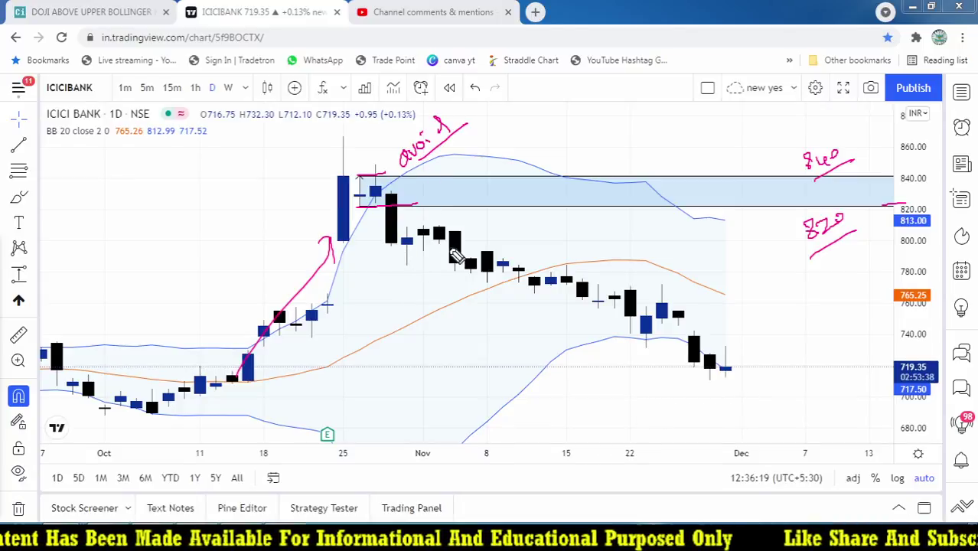
mouse_move(530, 151)
left_mouse_down()
mouse_move(567, 147)
mouse_move(582, 129)
left_mouse_up()
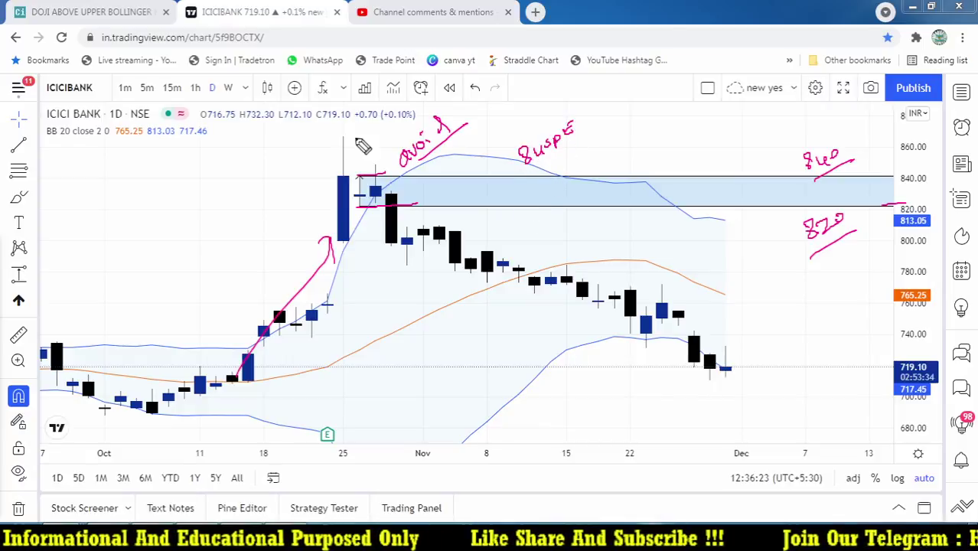
left_click_drag(329, 140, 356, 137)
mouse_move(306, 157)
left_mouse_down()
mouse_move(287, 153)
mouse_move(337, 121)
left_mouse_up()
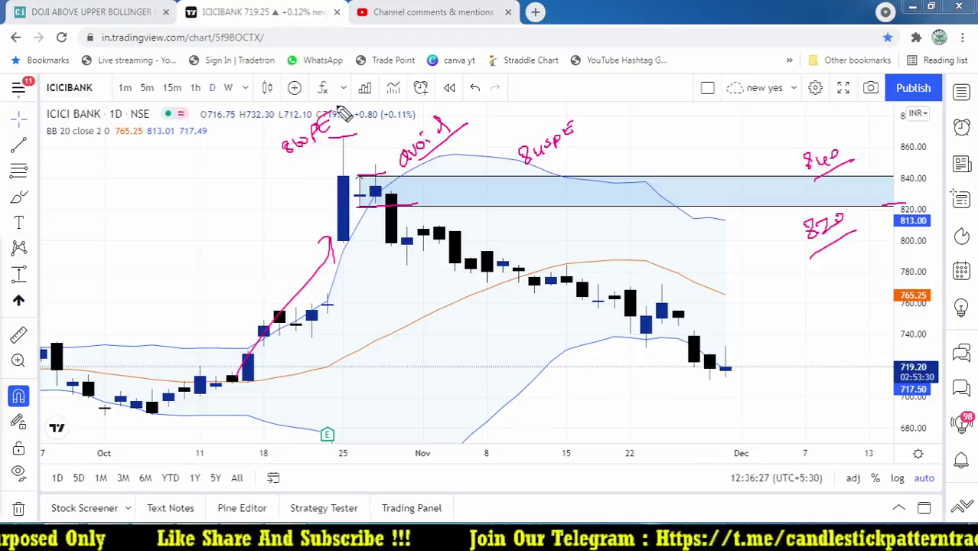
mouse_move(392, 222)
left_mouse_down()
mouse_move(465, 267)
mouse_move(528, 280)
left_mouse_up()
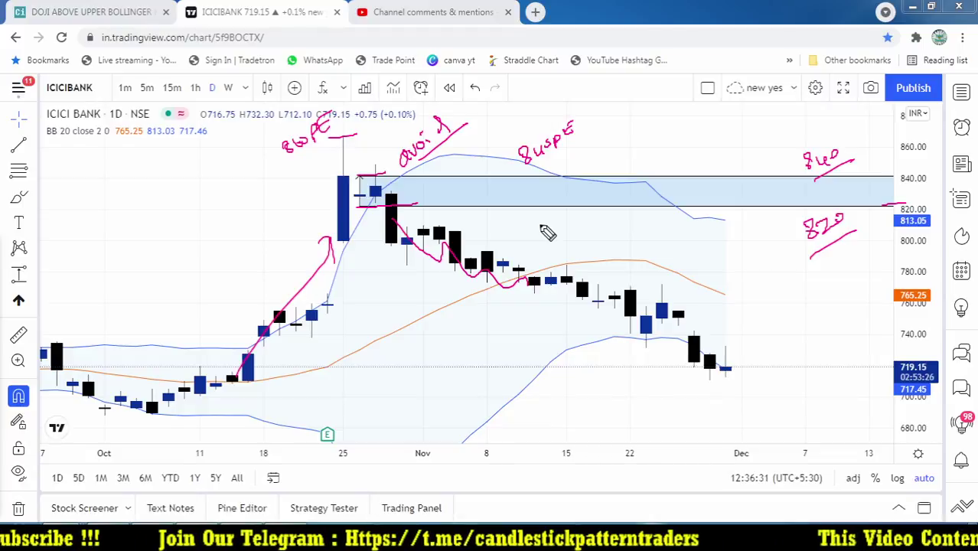
left_click_drag(760, 215, 761, 221)
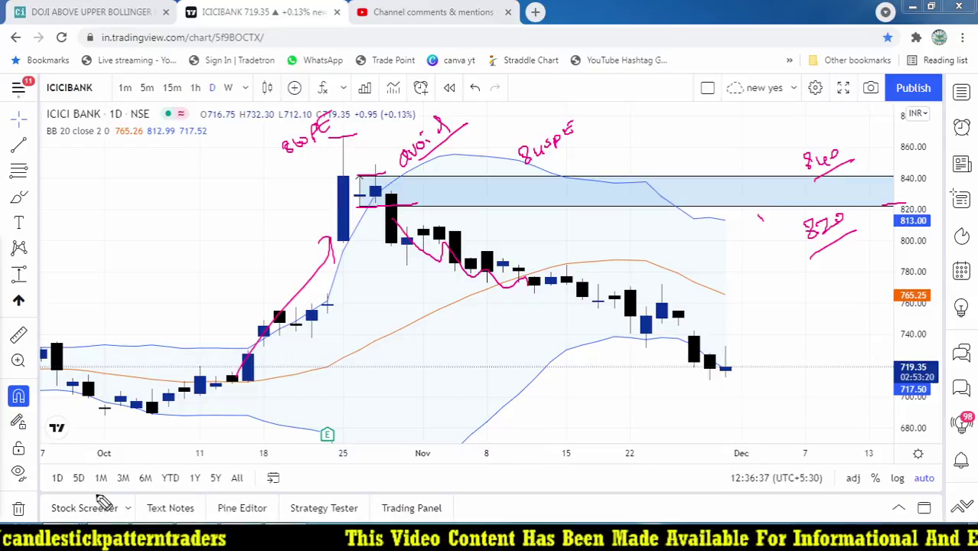
Erase the hand-drawn notes and list the Chartink backtest hits for Oct 18.
key("e")
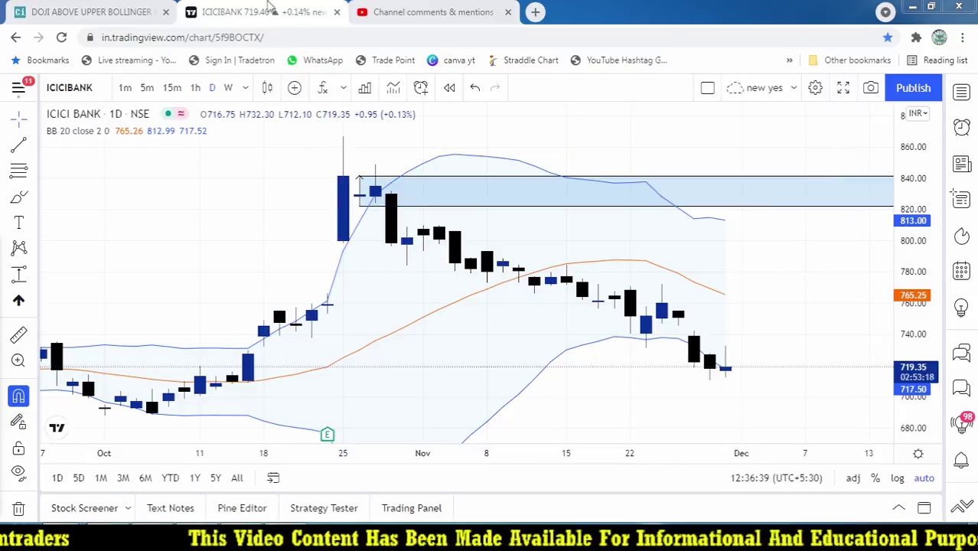
left_click(82, 11)
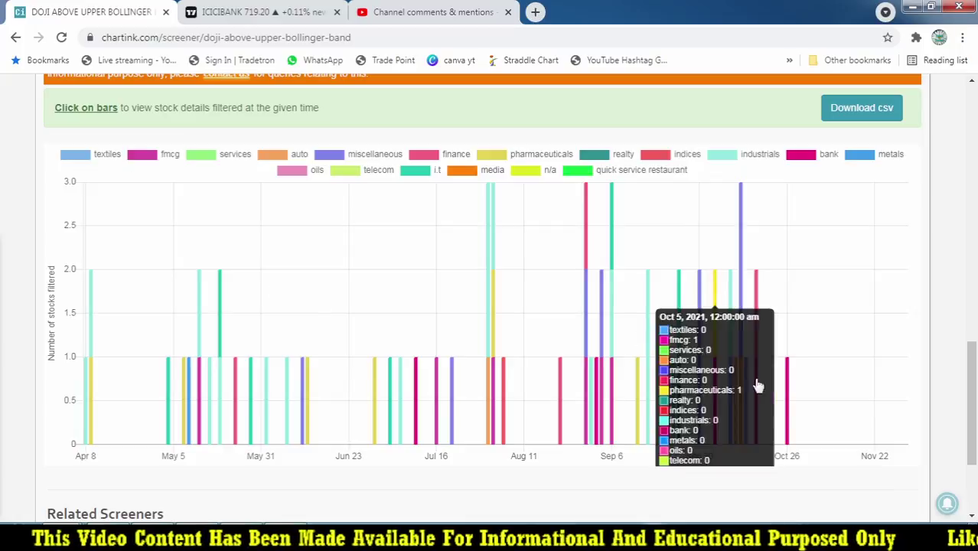
left_click(759, 384)
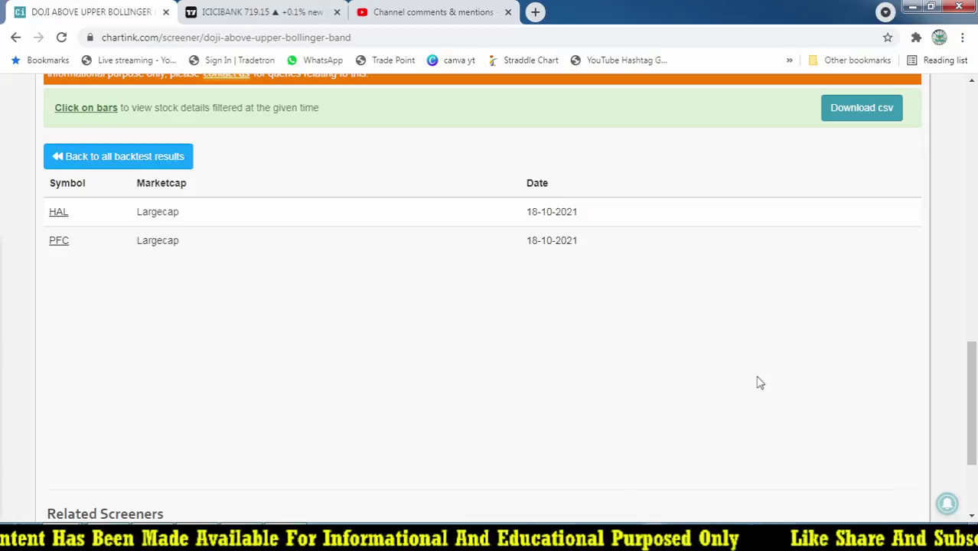
Load the Hindustan Aeronautics (HAL) daily chart and compare it with the hit list.
left_click(258, 10)
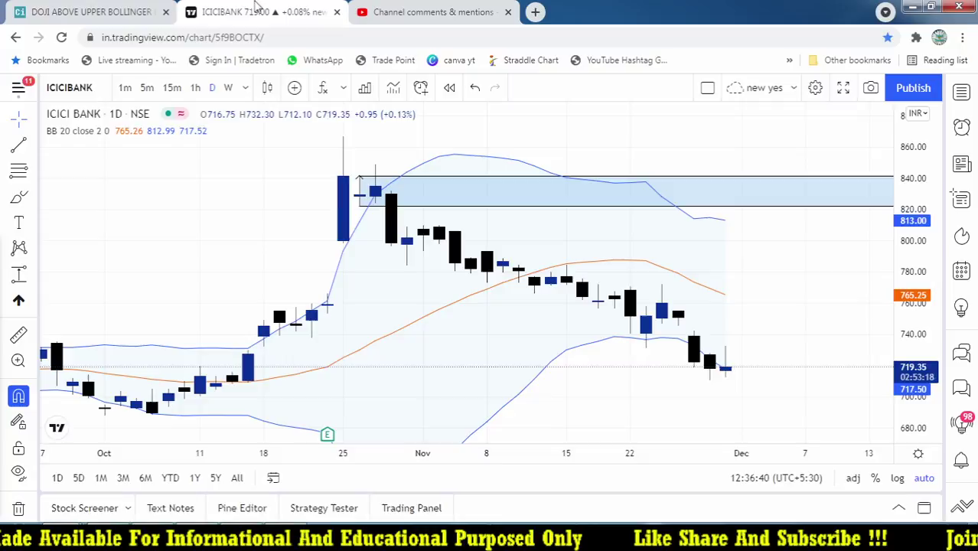
type("HAL")
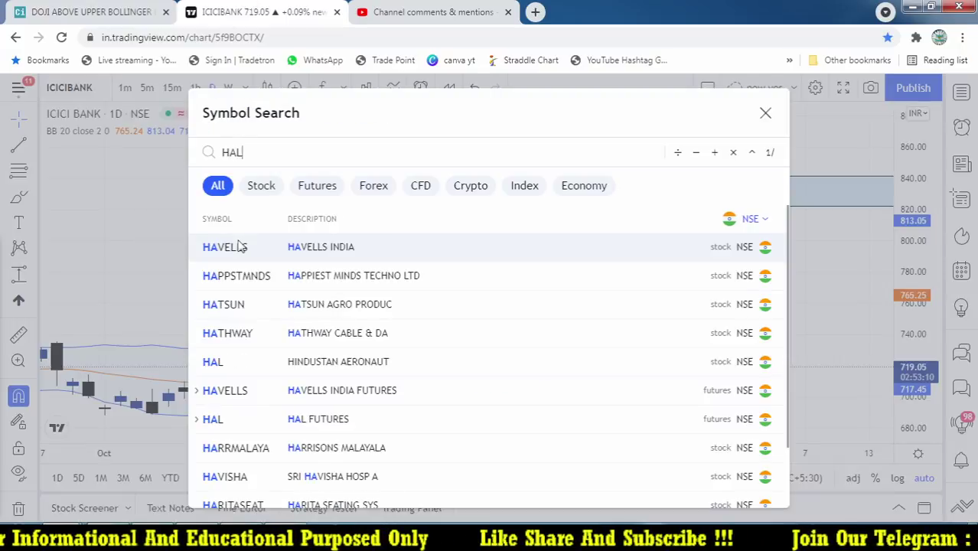
left_click(308, 248)
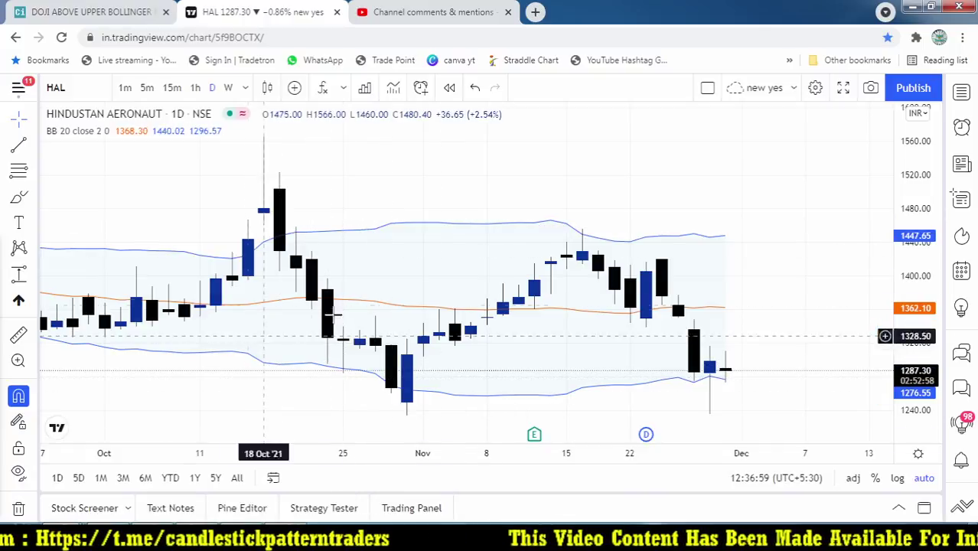
left_click(119, 9)
left_click(270, 9)
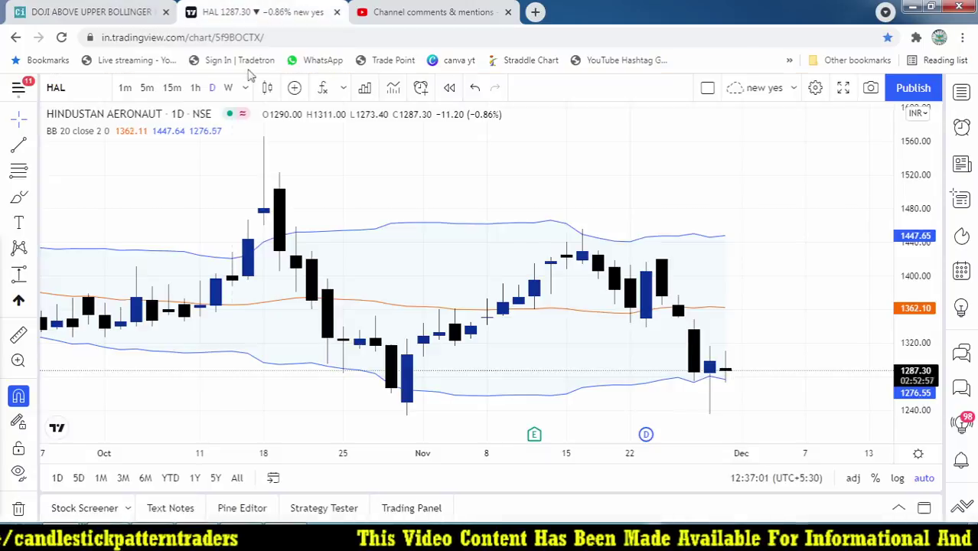
Load the Power Finance Corp (PFC) daily chart and zoom to its candle around 18 Oct.
type("PFC")
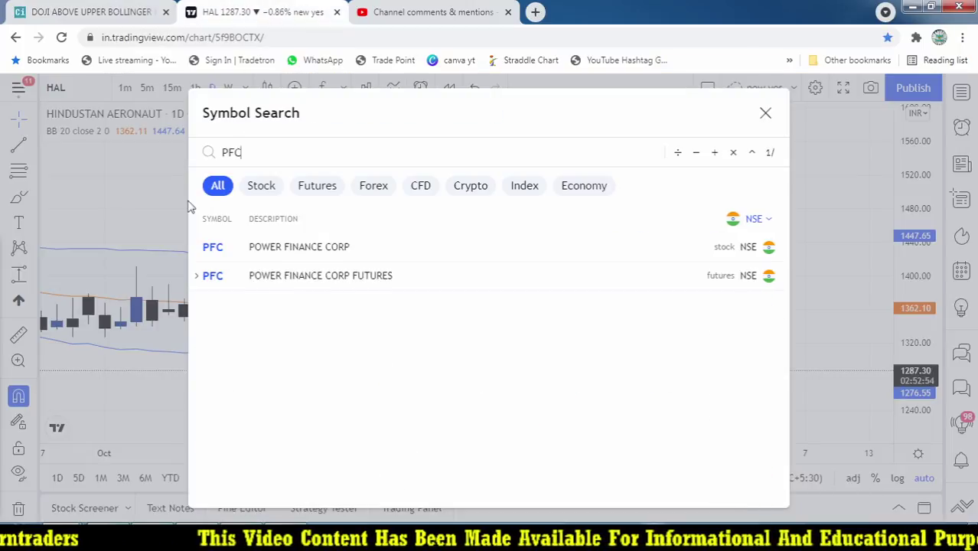
left_click(264, 247)
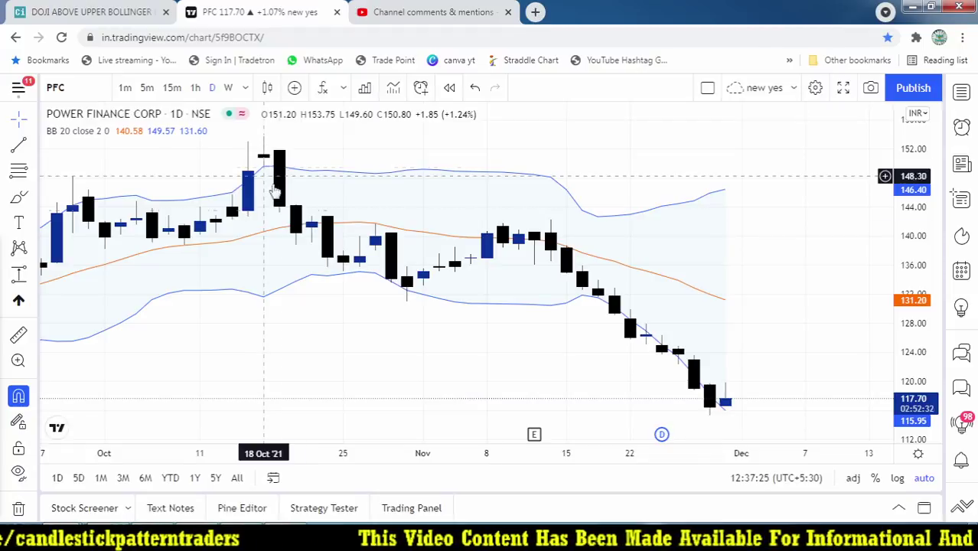
scroll(276, 247, "down", 5)
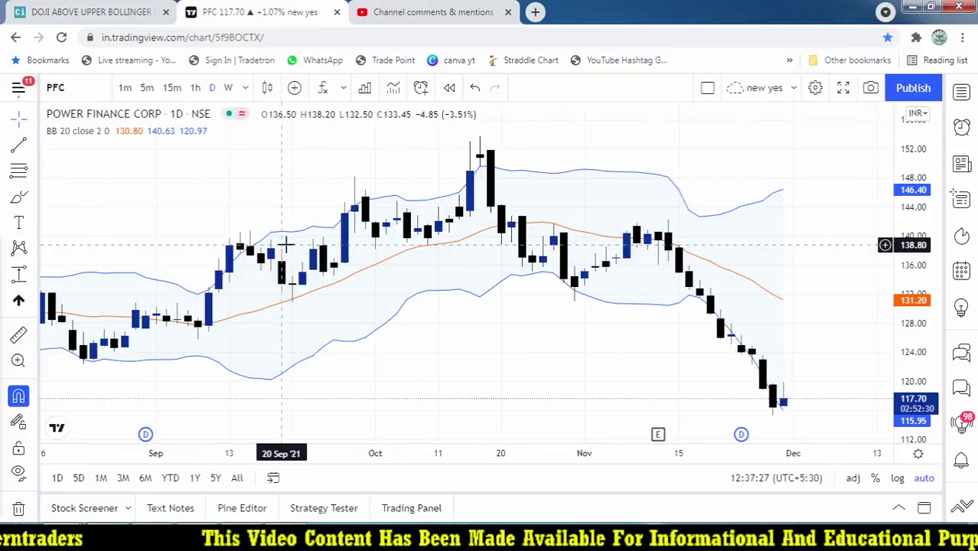
scroll(285, 245, "down", 2)
scroll(286, 246, "up", 3)
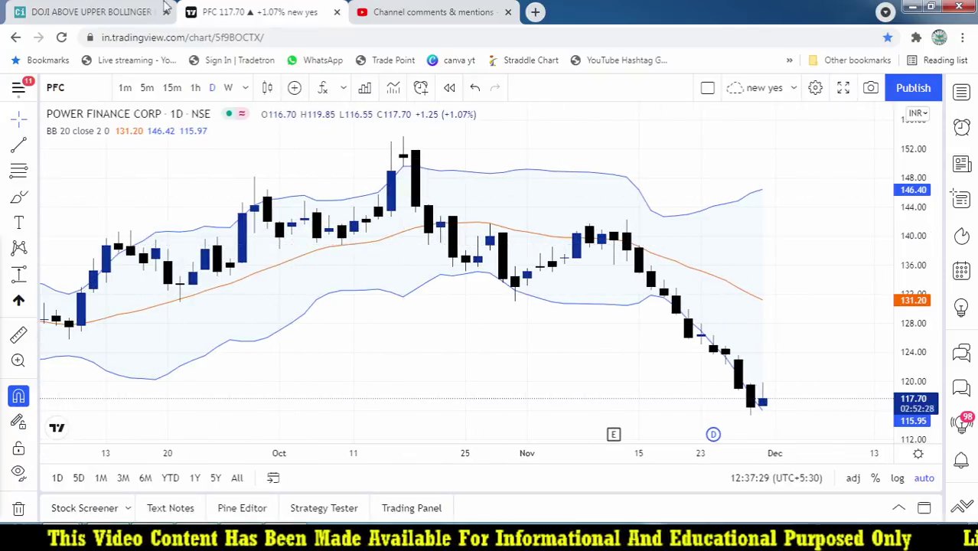
In the Chartink backtest, list the stocks the scan caught on 24 Sep 2021.
left_click(88, 11)
left_click(124, 162)
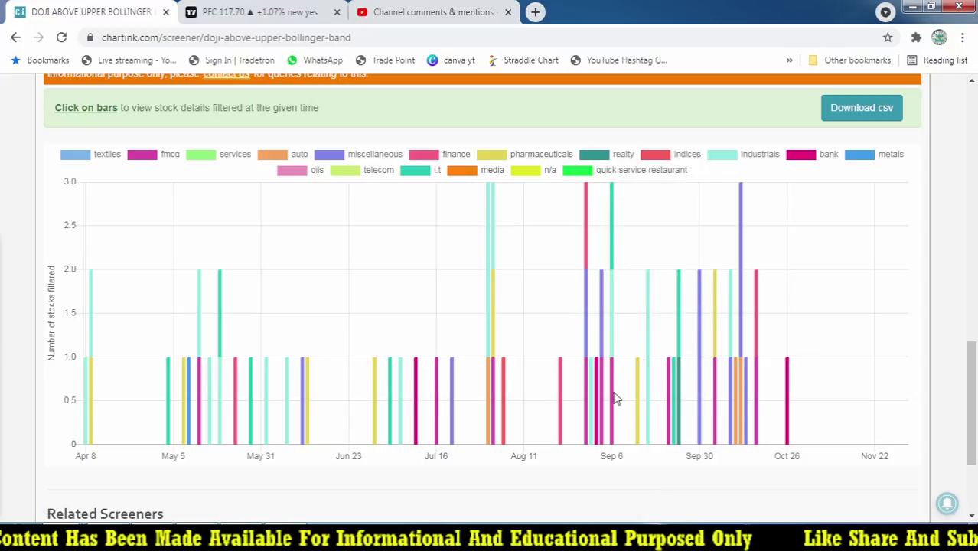
mouse_move(616, 391)
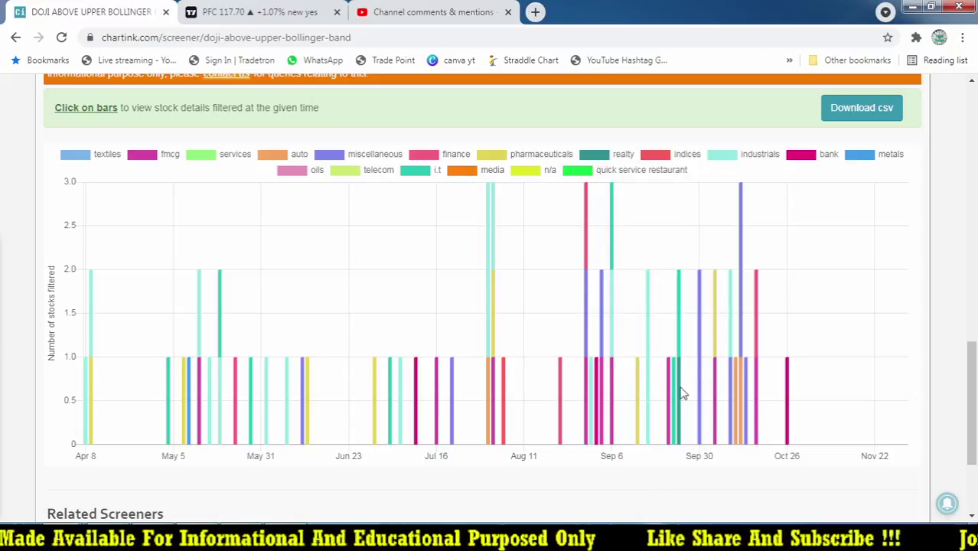
left_click(678, 393)
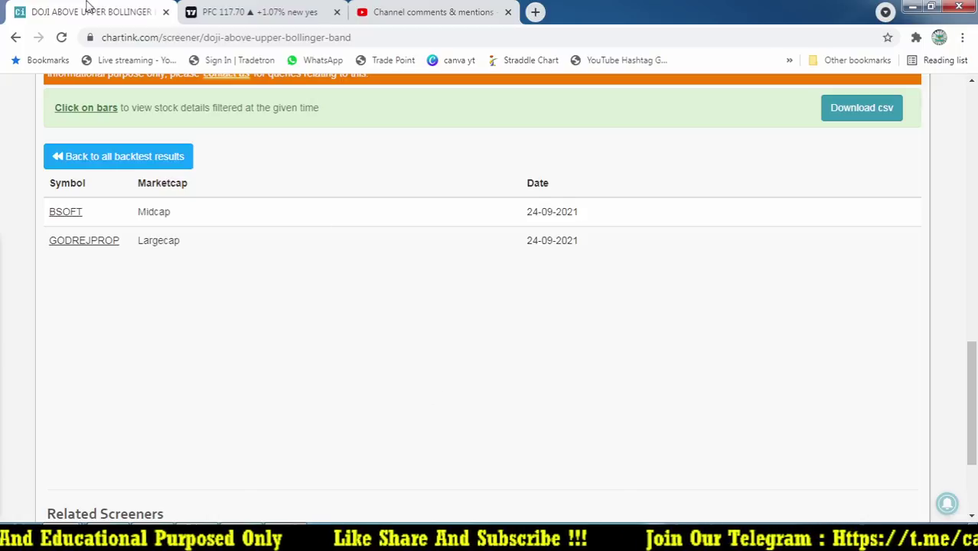
Load the Godrej Properties (GODREJPROP) chart in TradingView via symbol search 'GOD'.
left_click(252, 12)
type("GO")
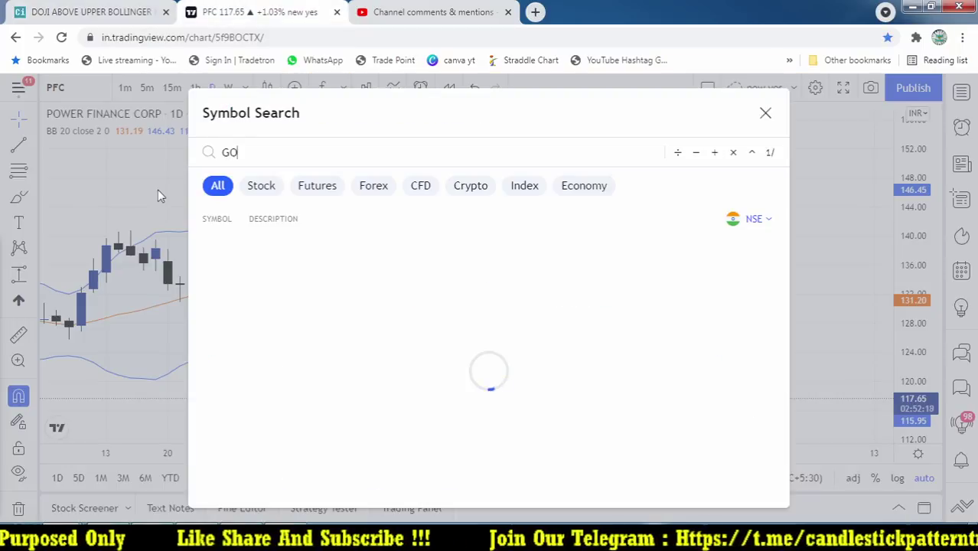
type("D")
left_click(315, 287)
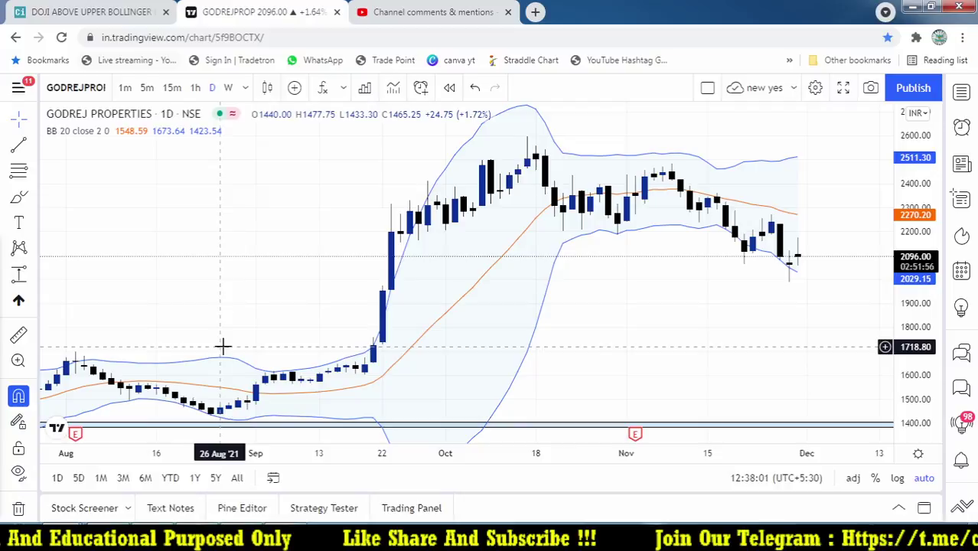
Load the Birlasoft (BSOFT) chart and cross-check it against the Chartink hit list.
type("BSO")
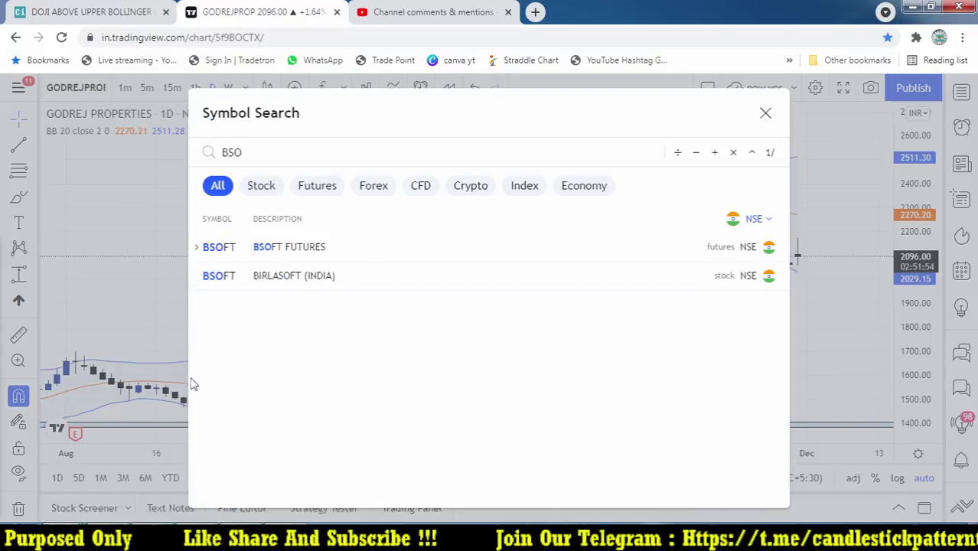
left_click(252, 275)
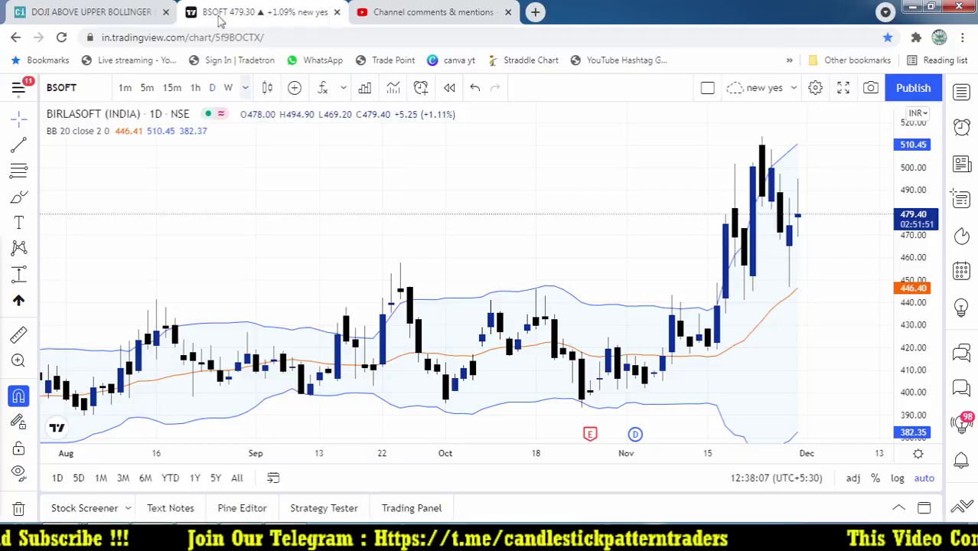
left_click(92, 11)
left_click(245, 12)
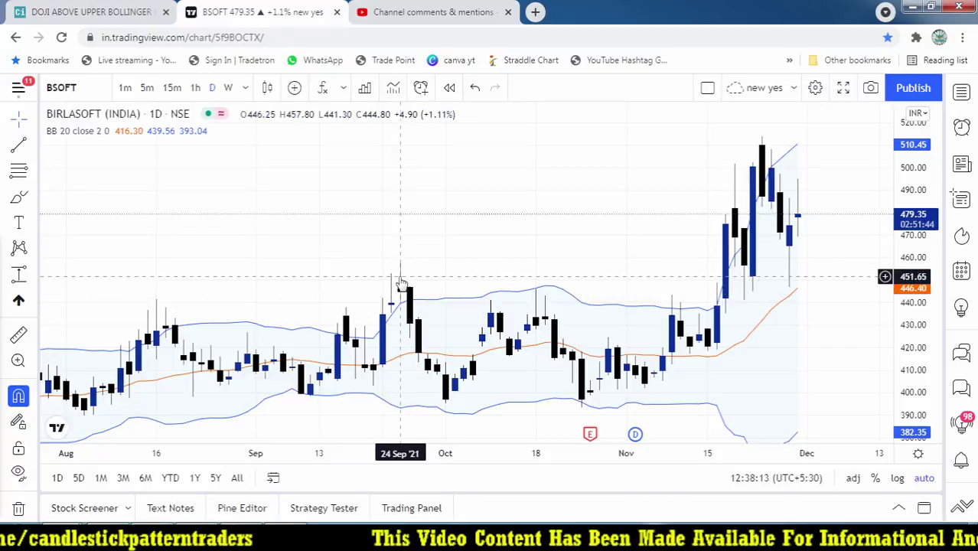
Zoom the BSOFT chart around 24 Sep, then go to YouTube Studio channel comments.
scroll(399, 277, "up", 3)
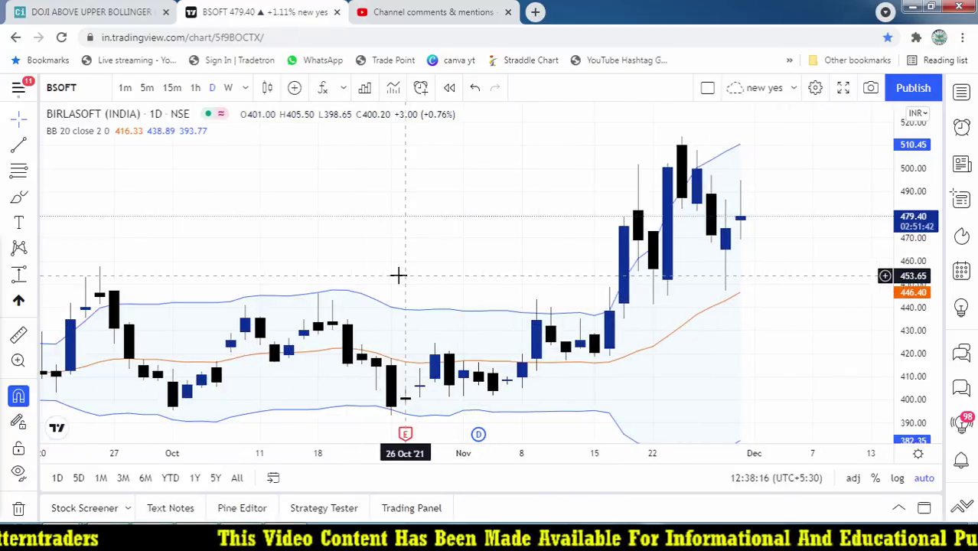
scroll(399, 274, "down", 1)
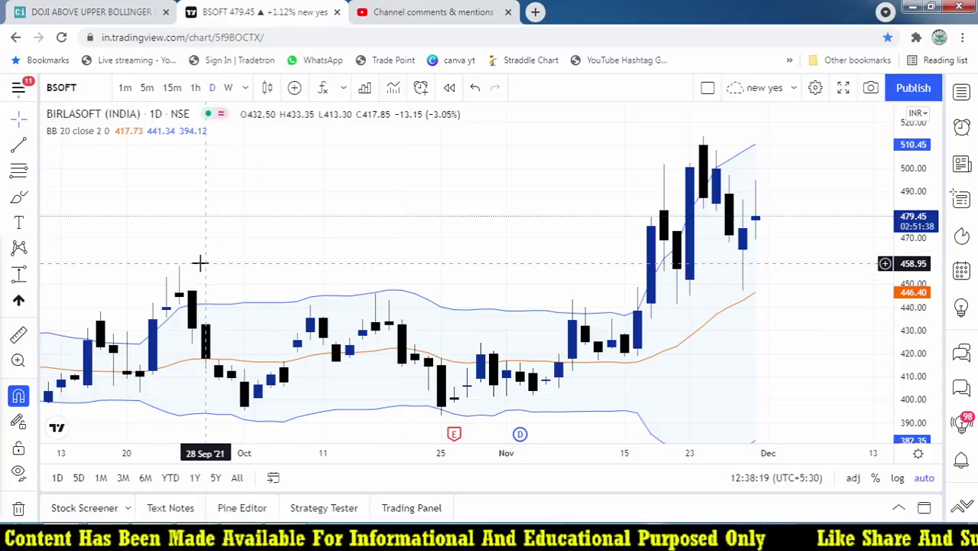
left_click(428, 12)
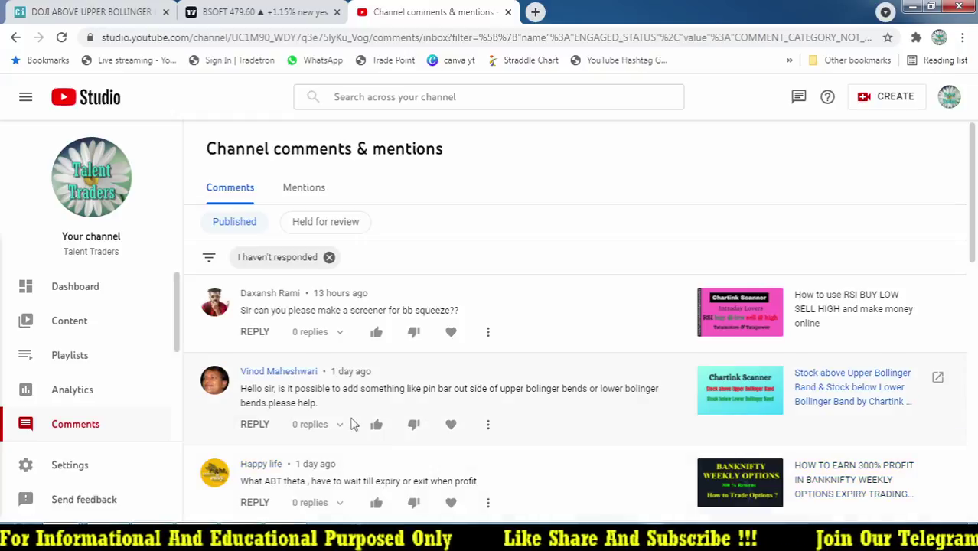
Return to the Chartink tab and scroll up to the scan's three filters at the top.
left_click(92, 12)
scroll(291, 354, "up", 15)
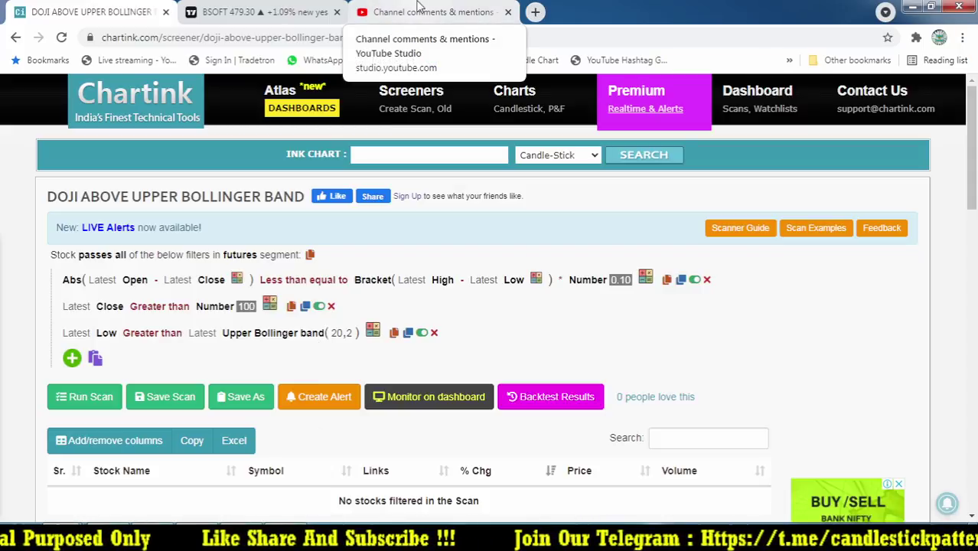
mouse_move(241, 540)
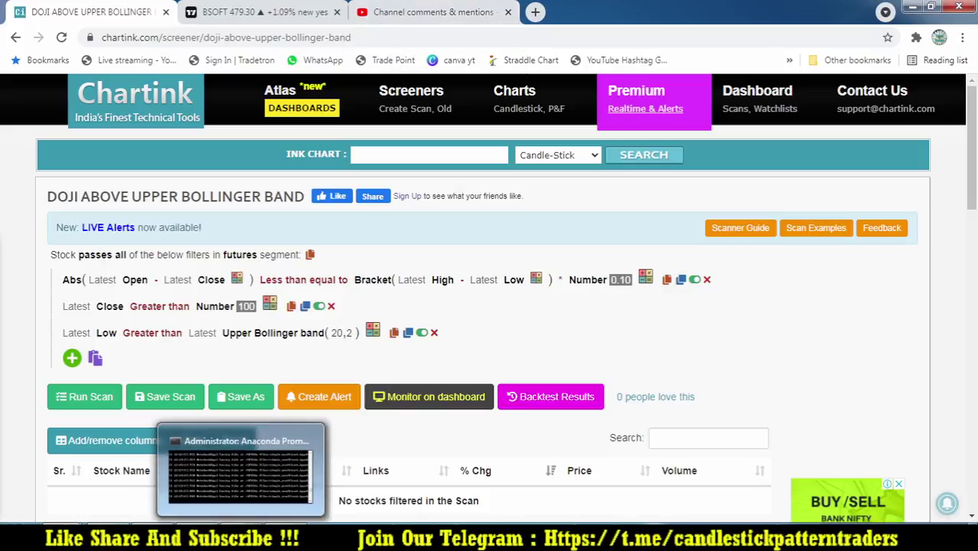